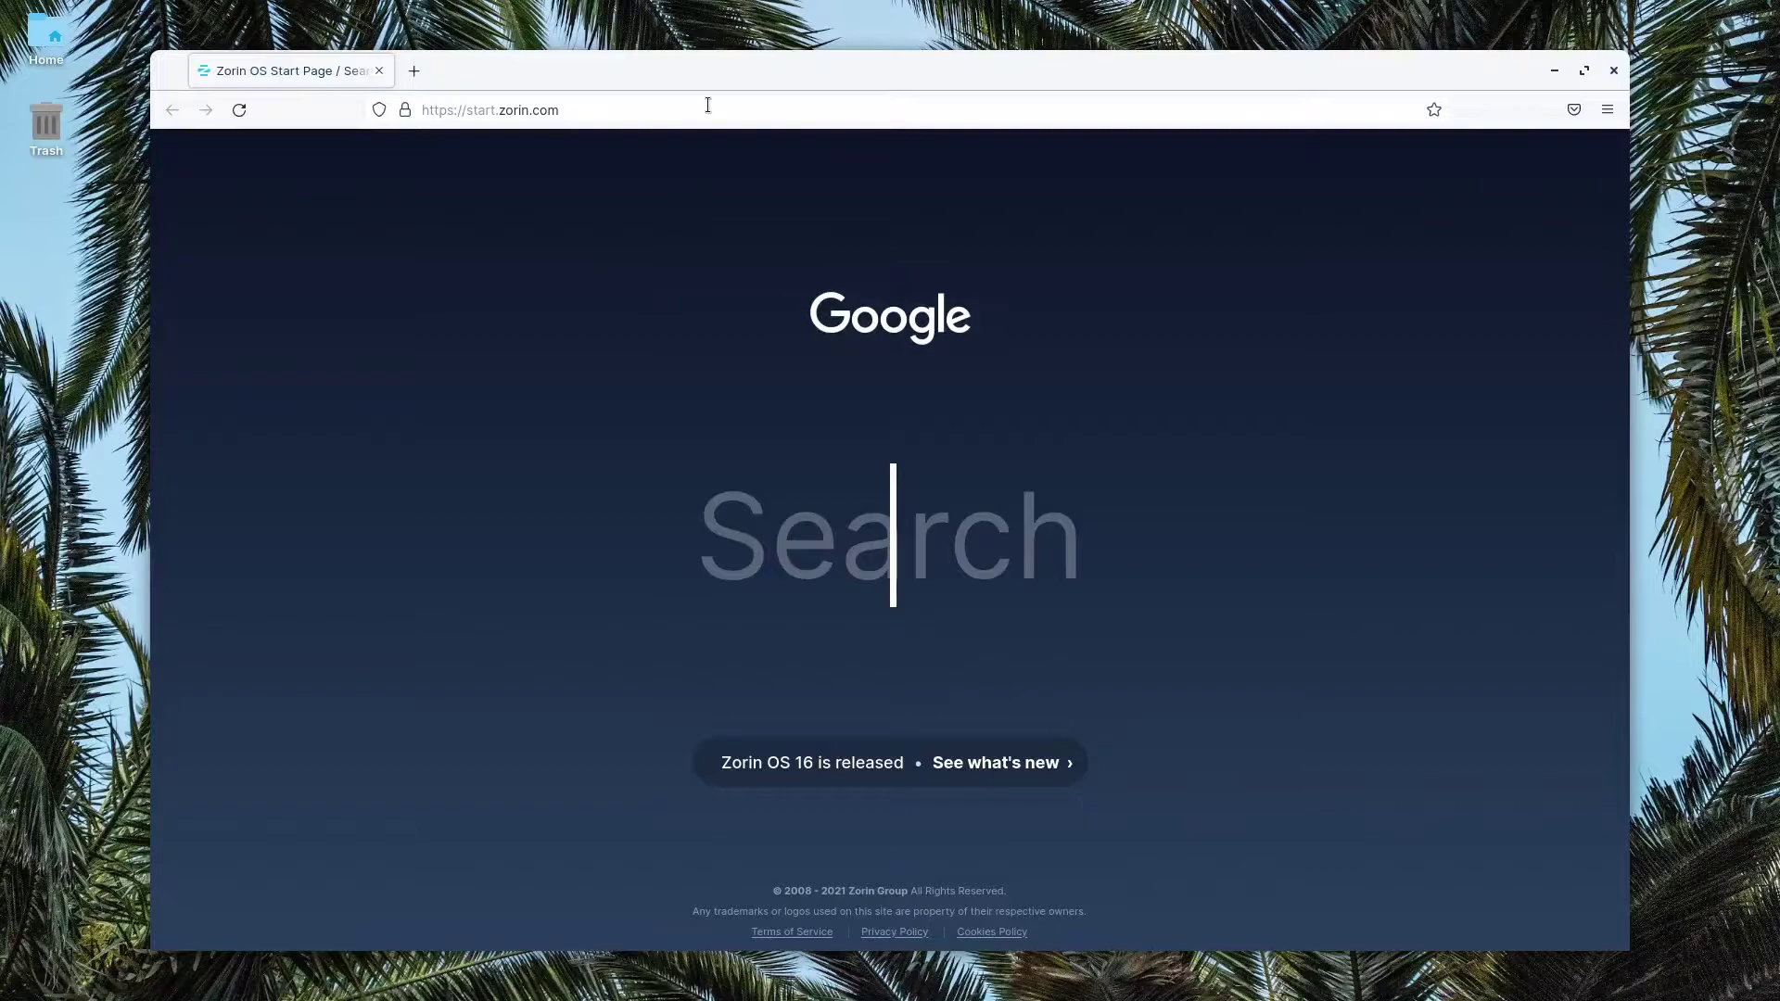
Search the web for 'wps ofice' from the Firefox address bar and reposition the browser window
left_click(707, 106)
type("wwps")
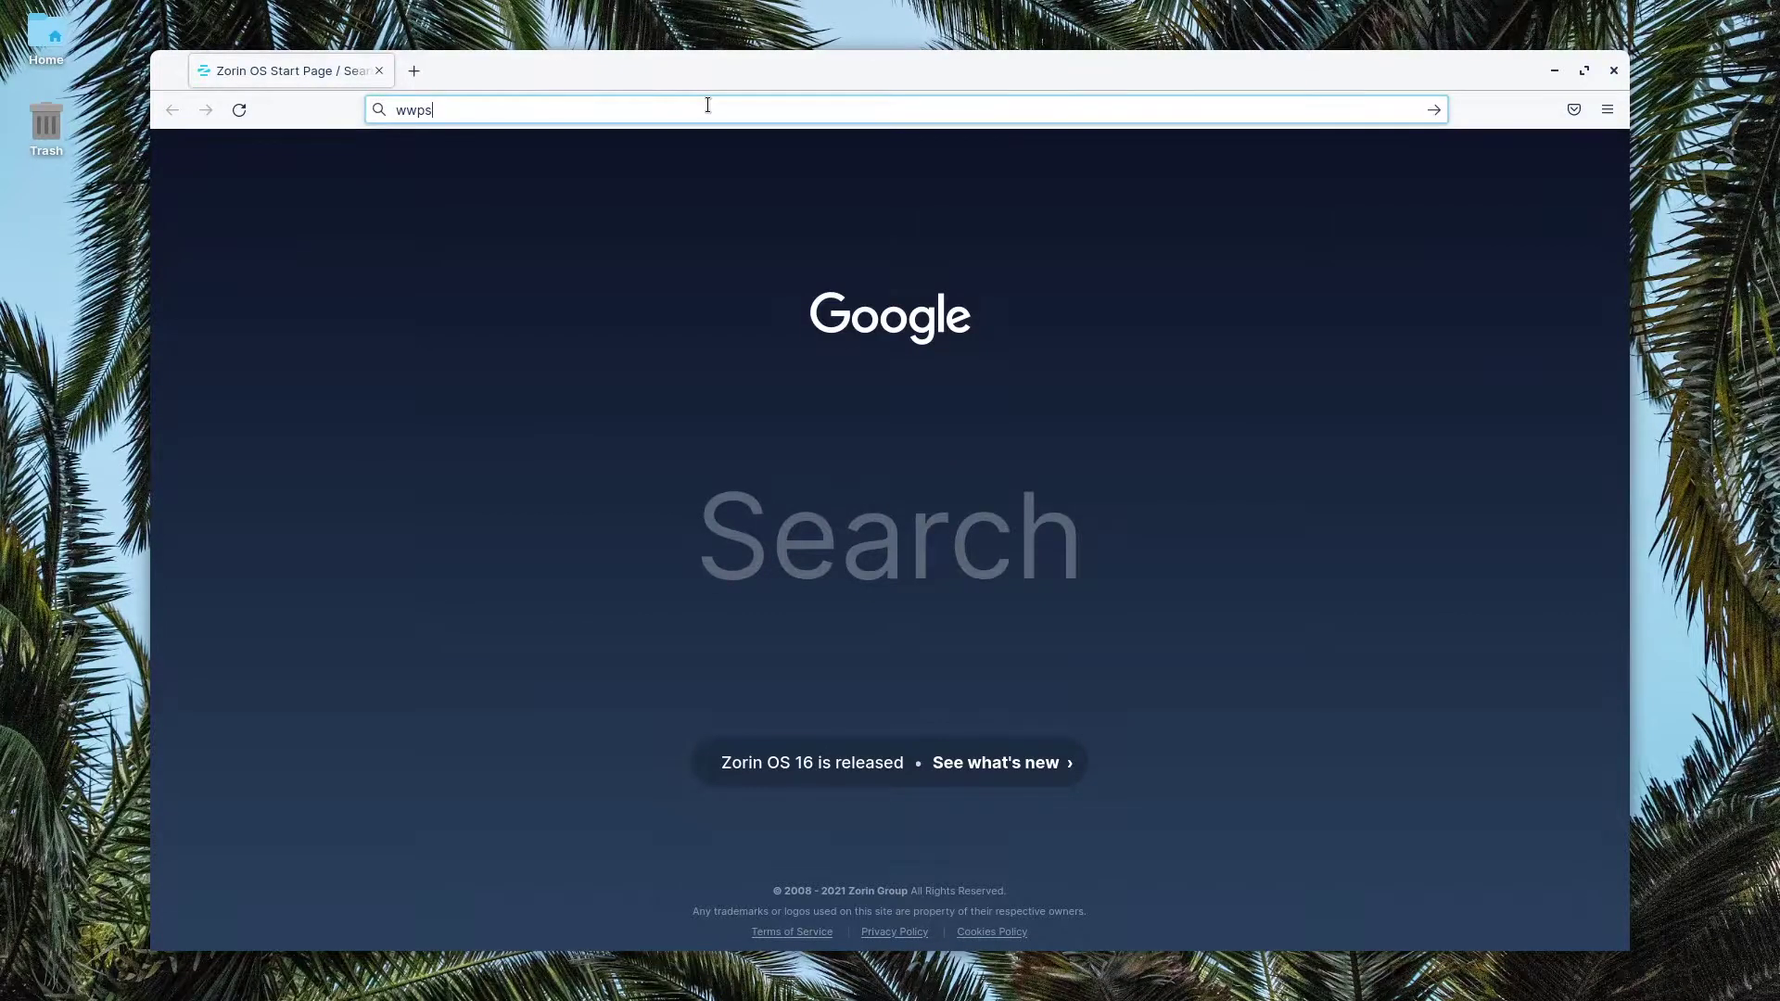
key("BackSpace")
key("BackSpace")
key("BackSpace")
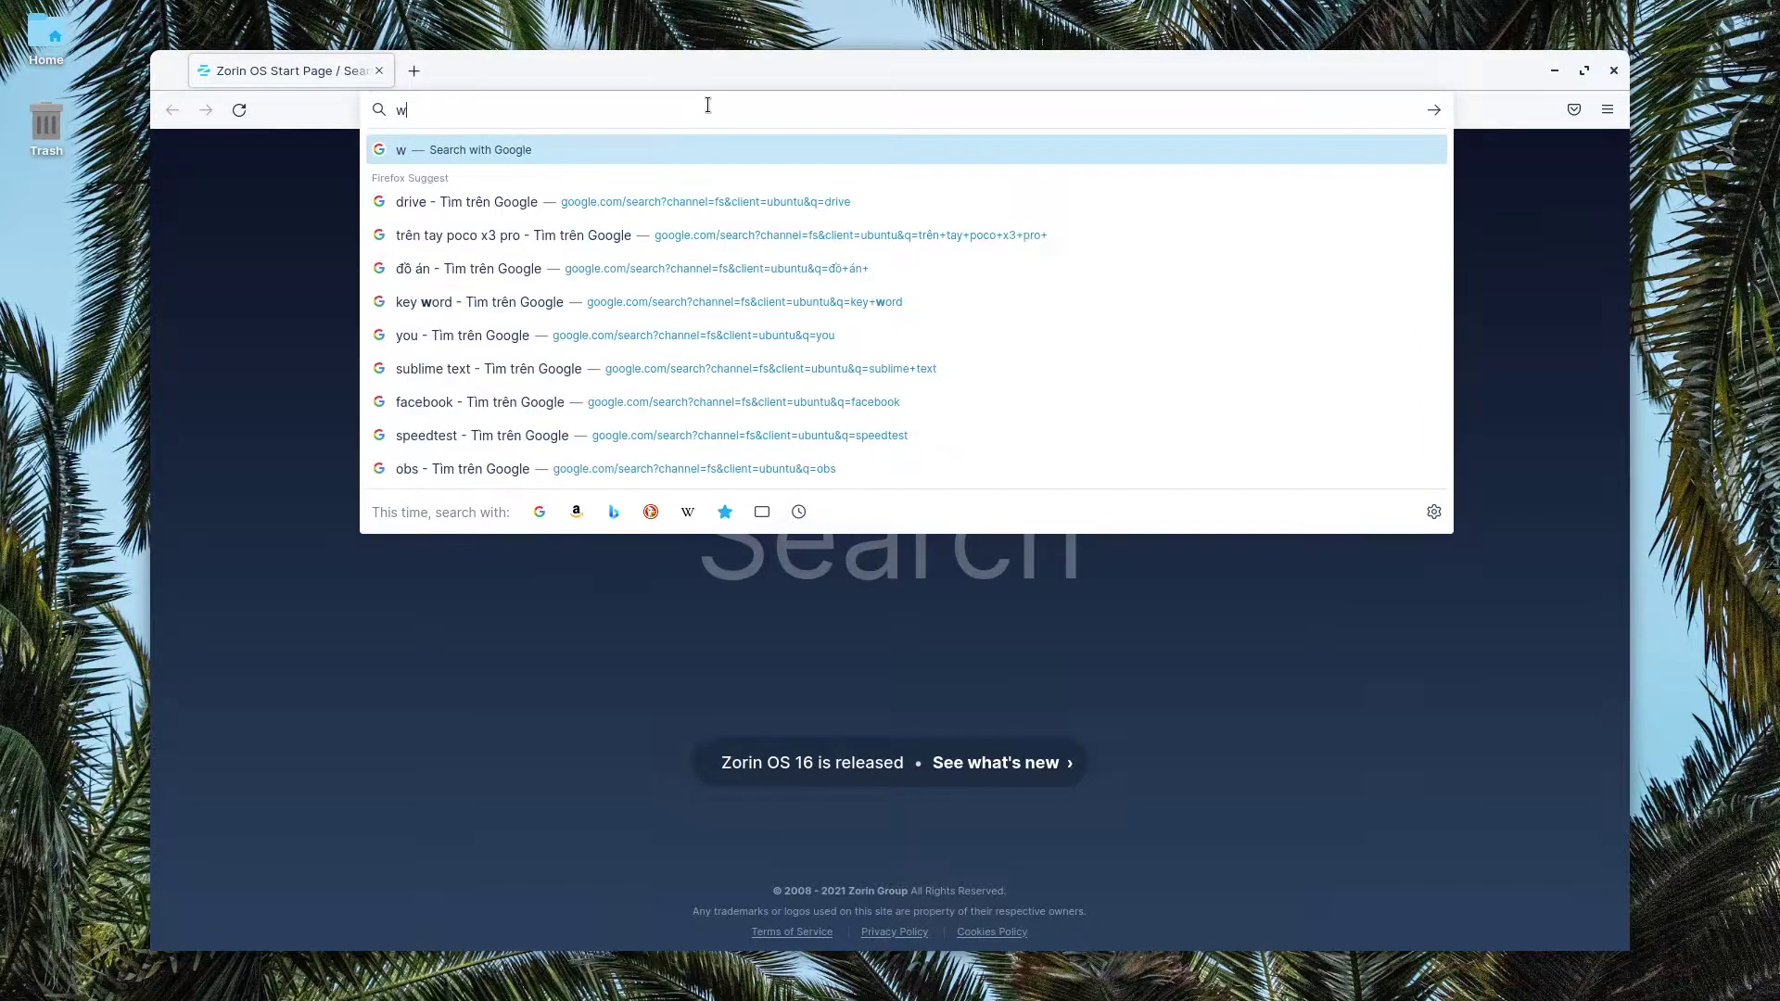
type("ps ofic")
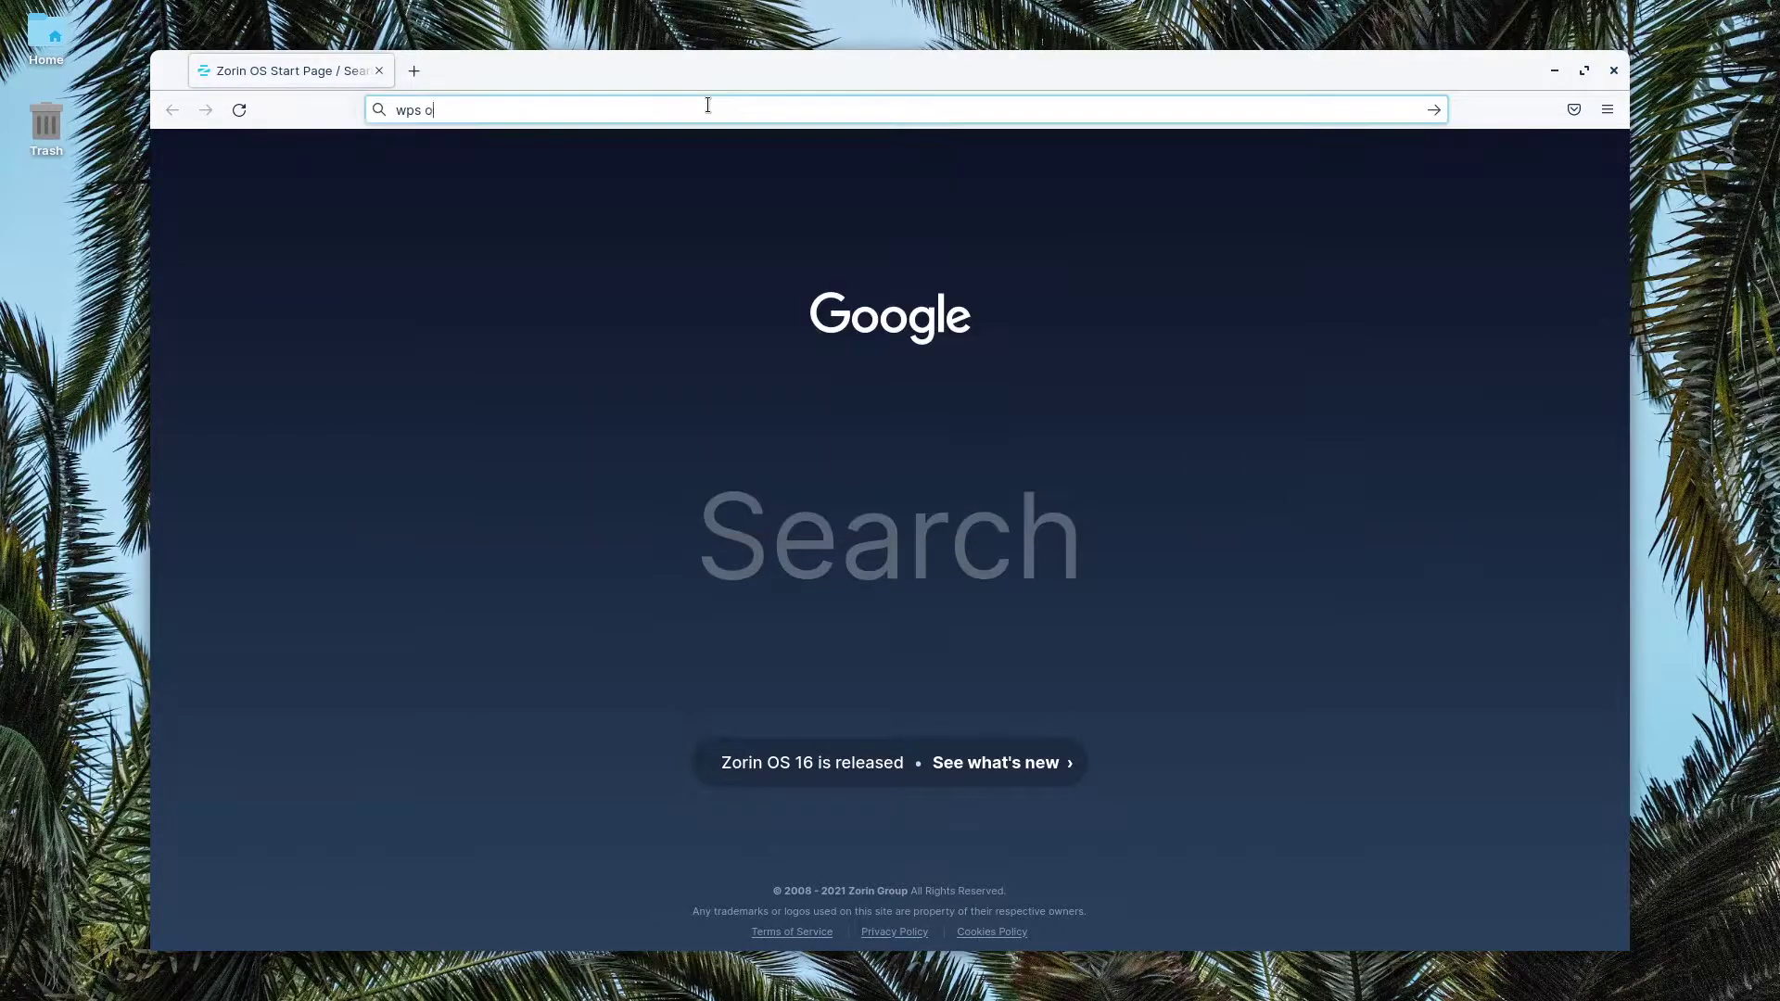
type("e")
key("Return")
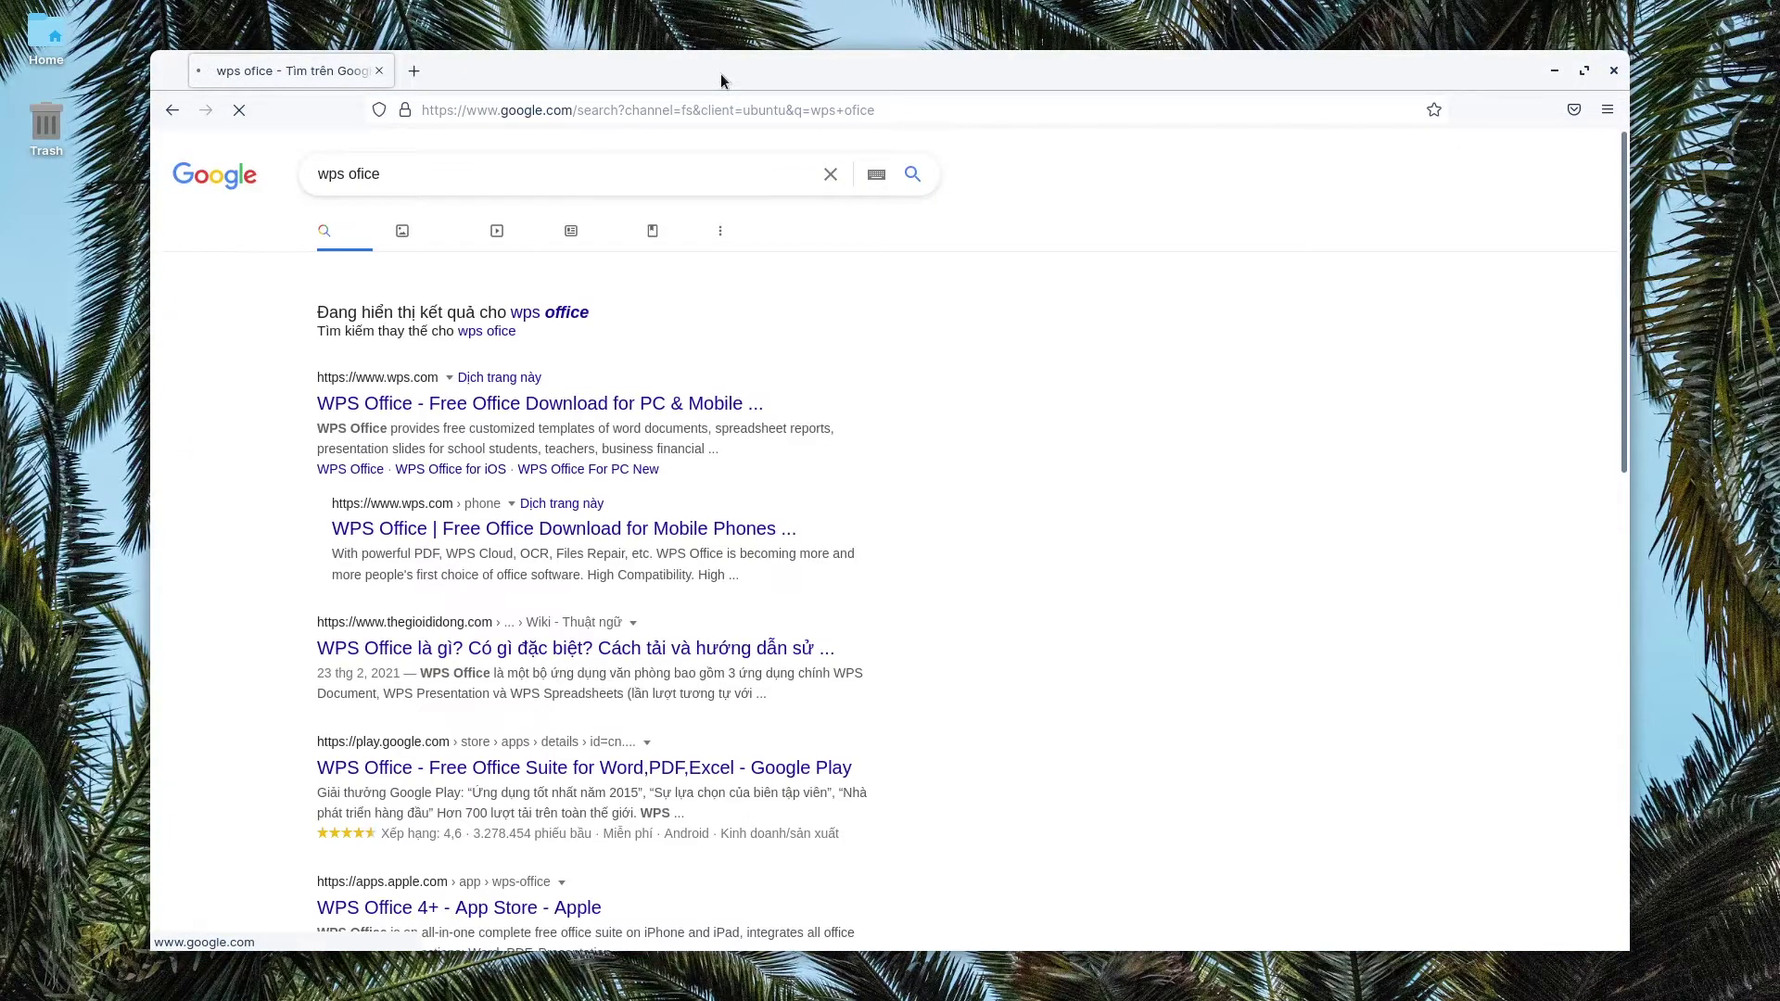
left_click_drag(720, 74, 731, 56)
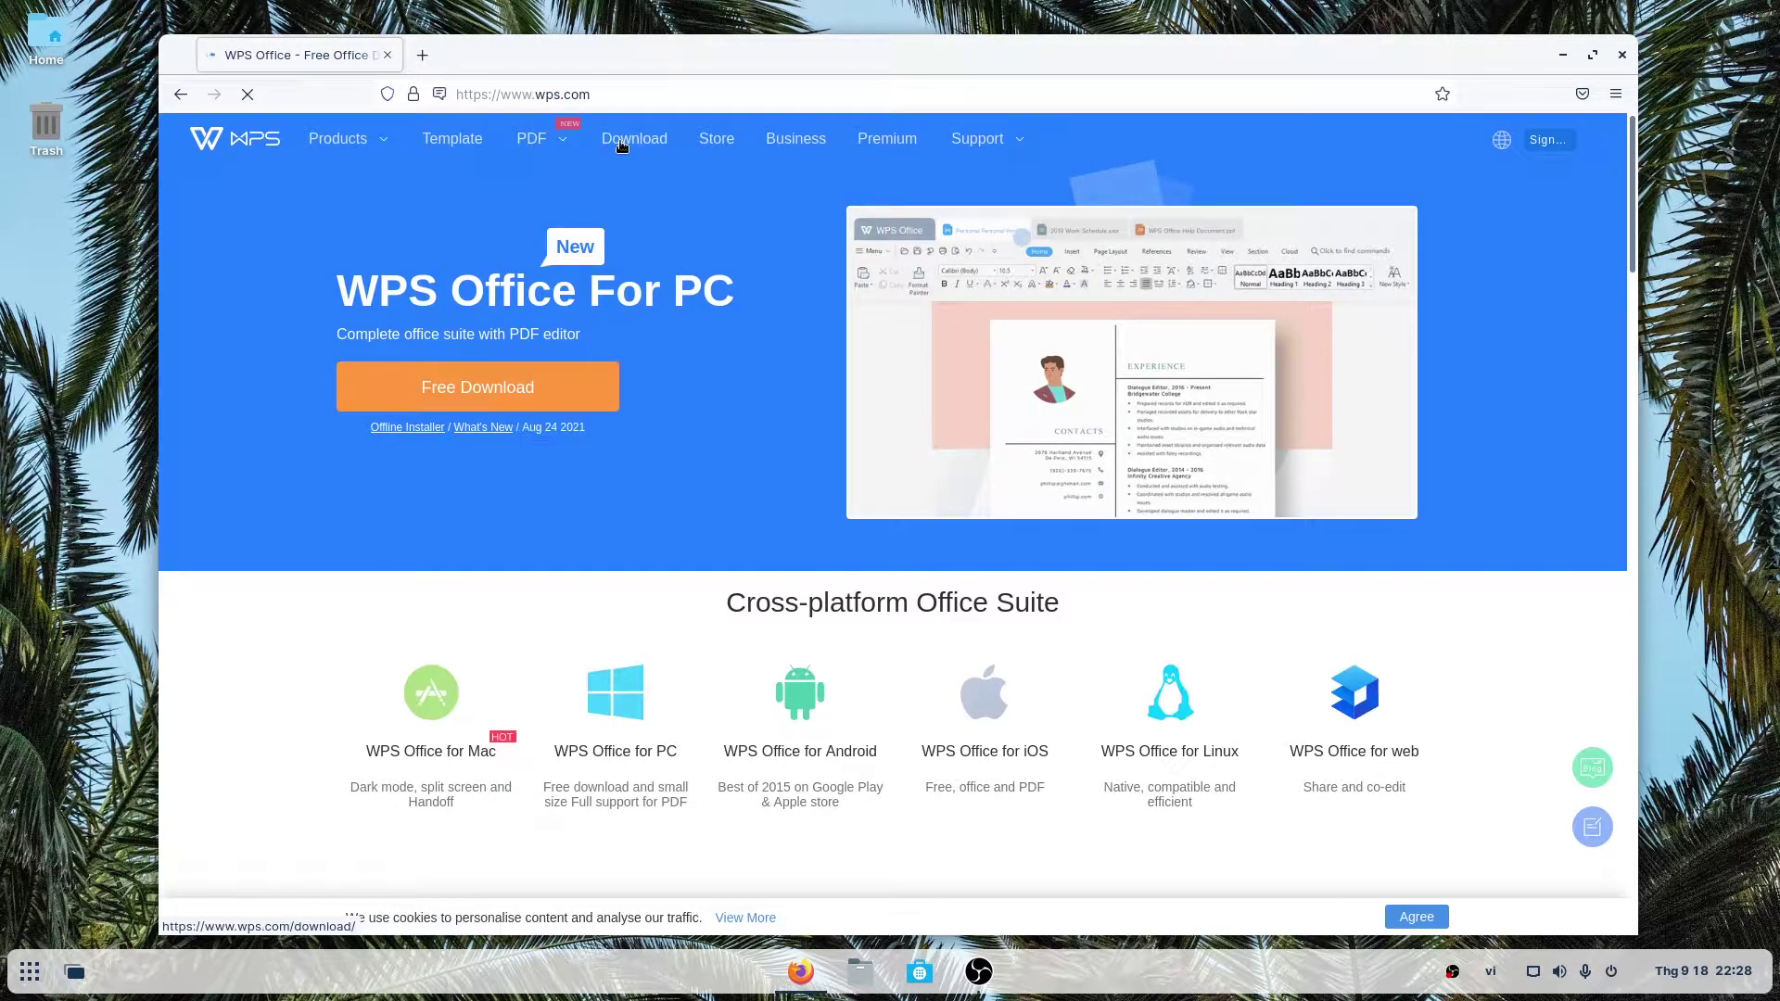
Go from the wps.com Download menu to the WPS Office 2019 For Linux download page
left_click(634, 138)
scroll(966, 408, "down", 5)
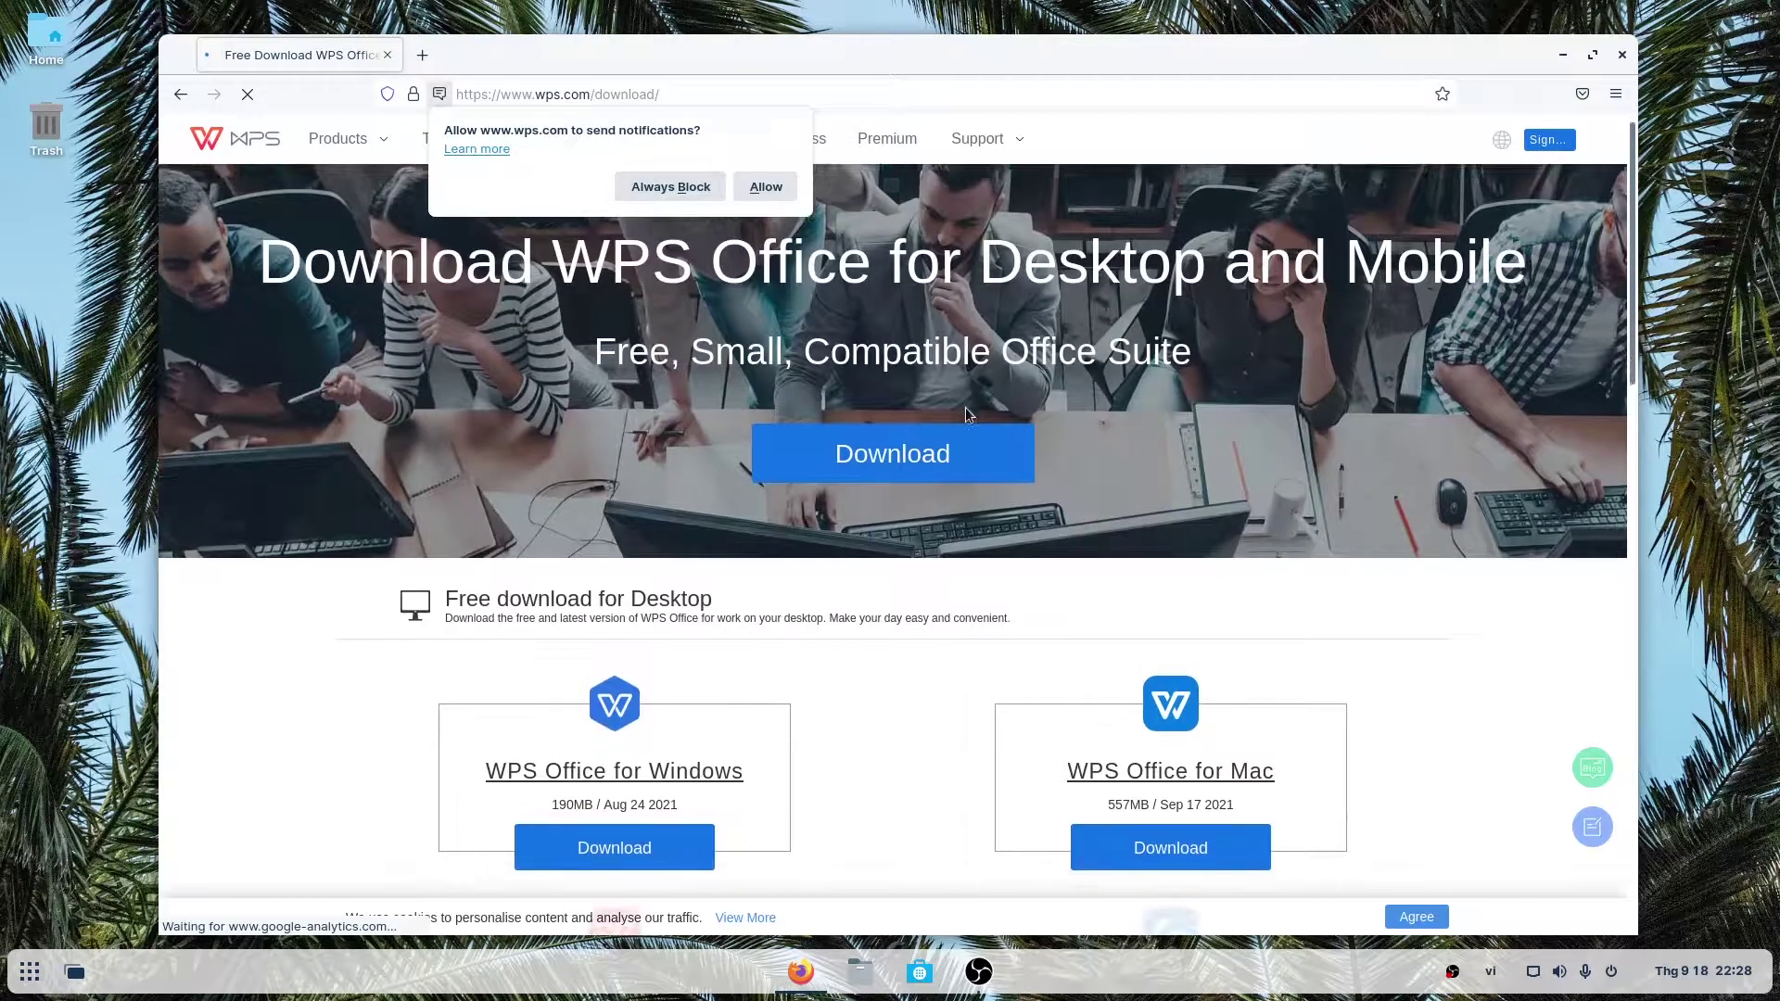
scroll(927, 455, "down", 3)
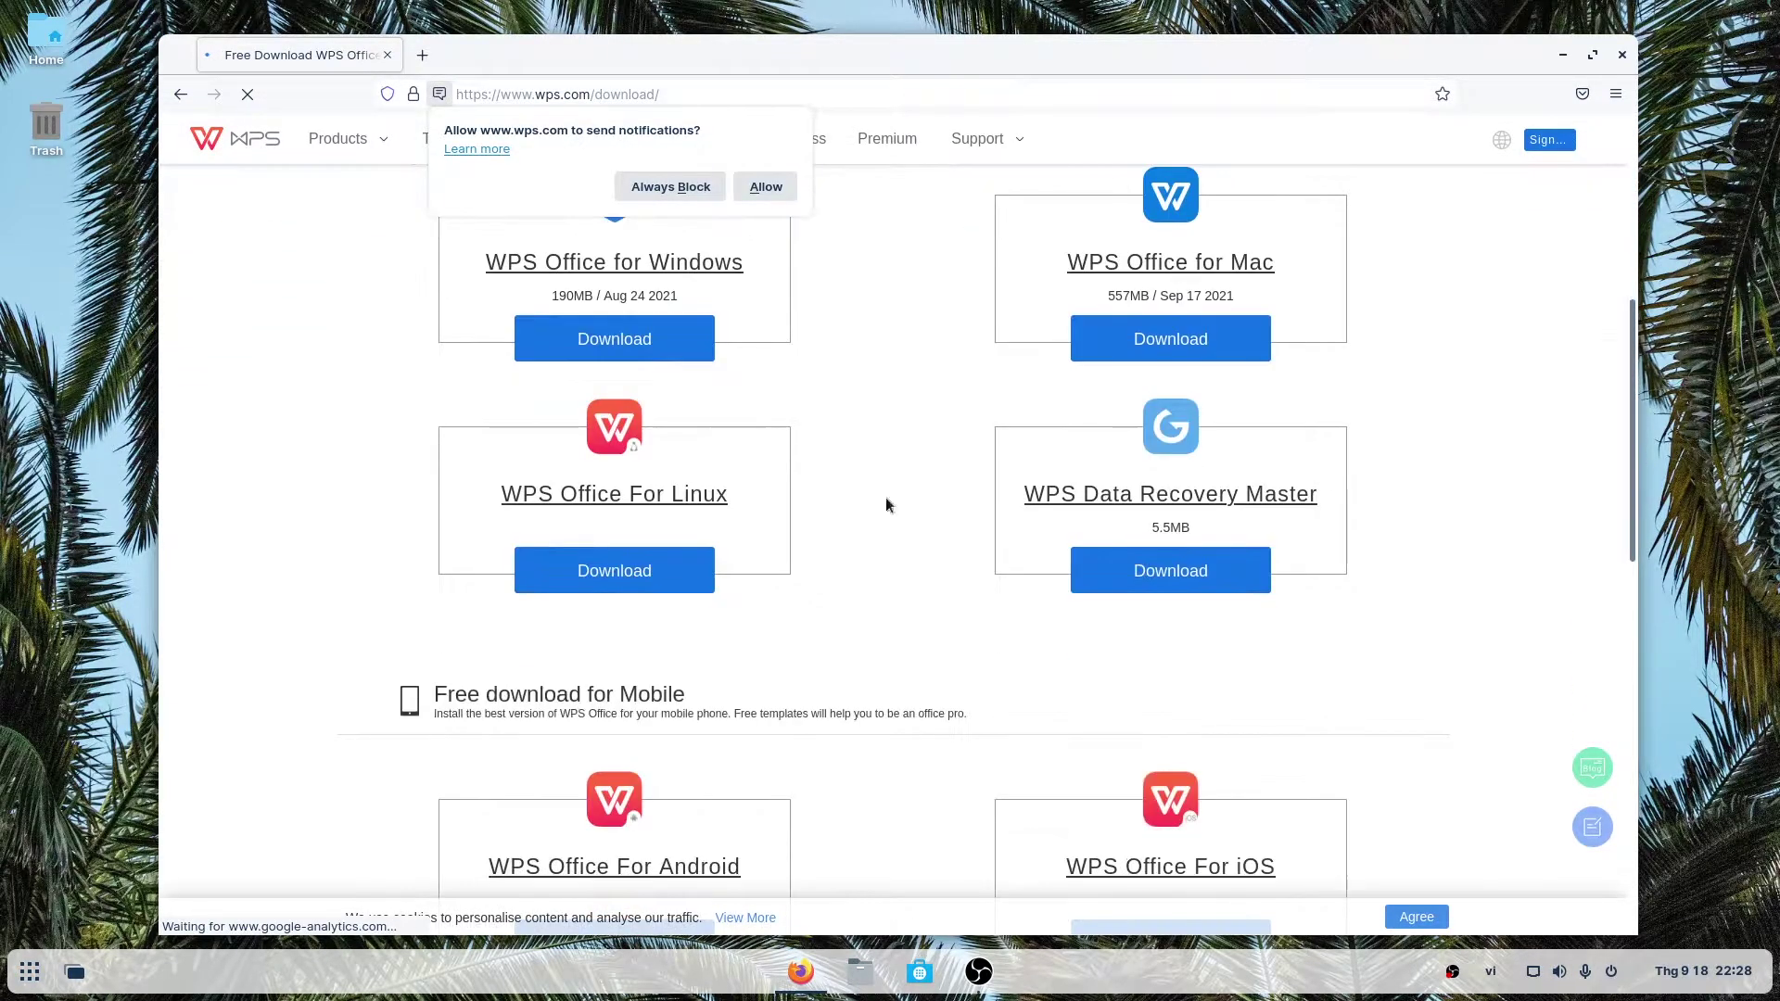
scroll(911, 556, "down", 5)
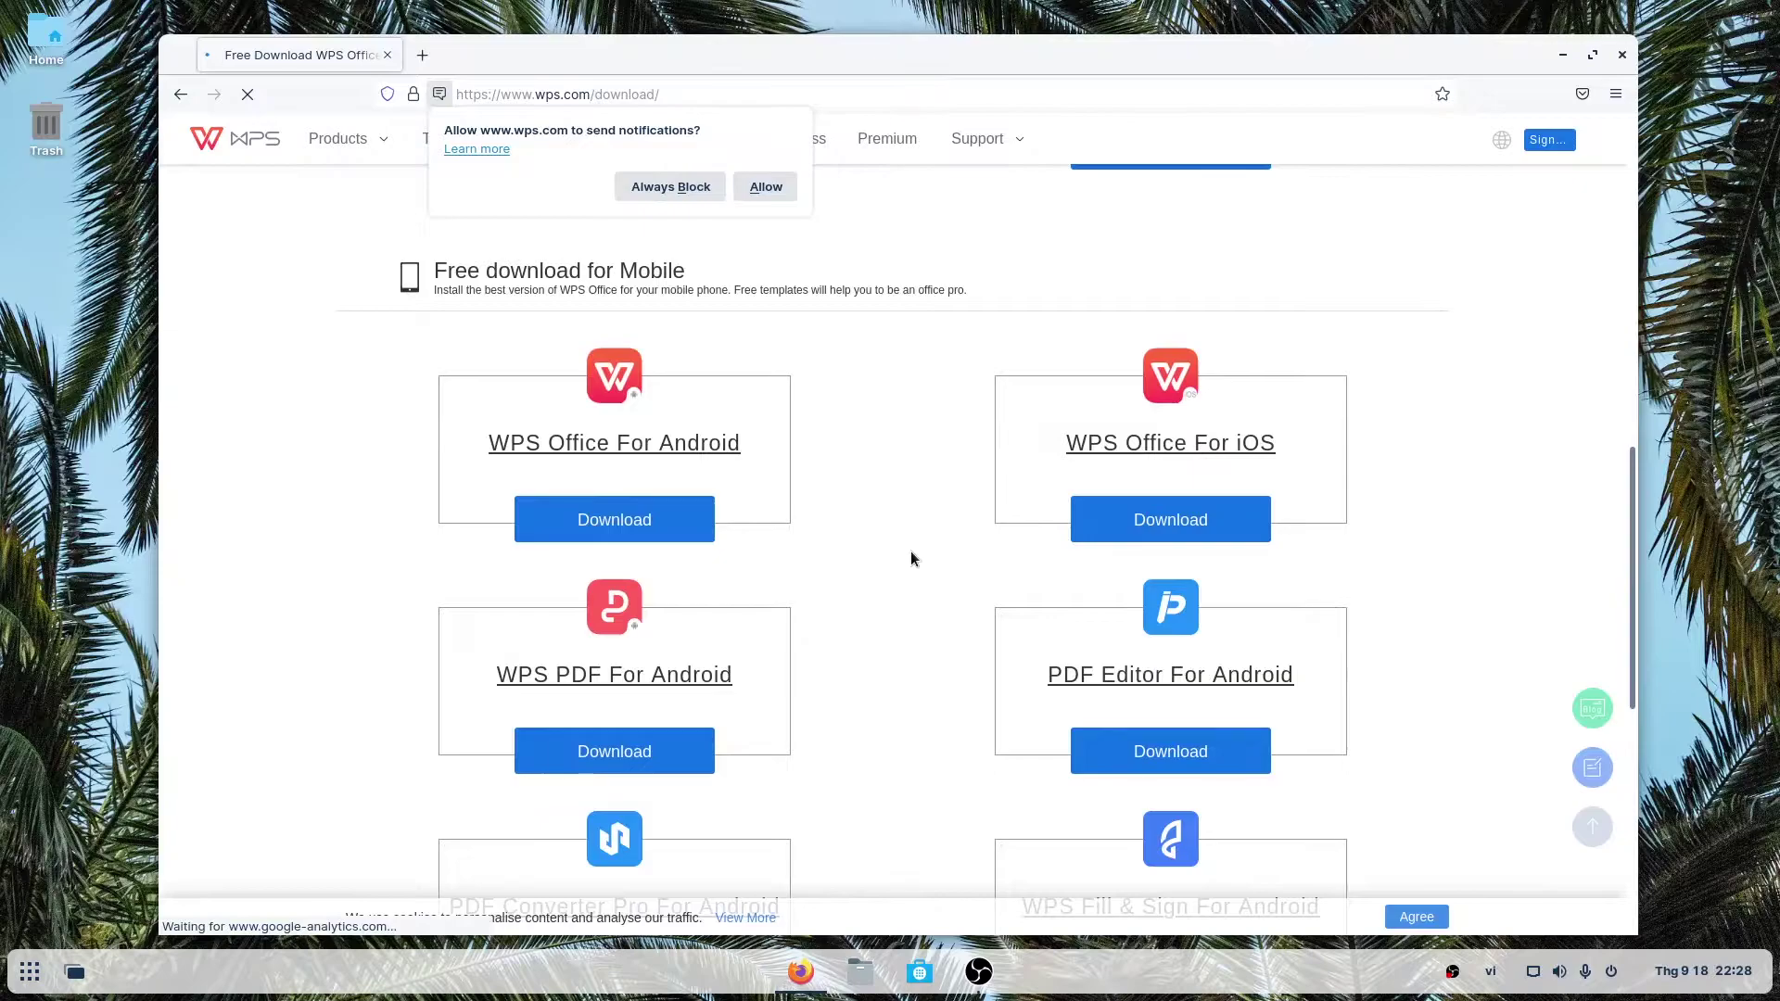
scroll(911, 557, "down", 5)
scroll(924, 547, "up", 7)
scroll(923, 538, "up", 3)
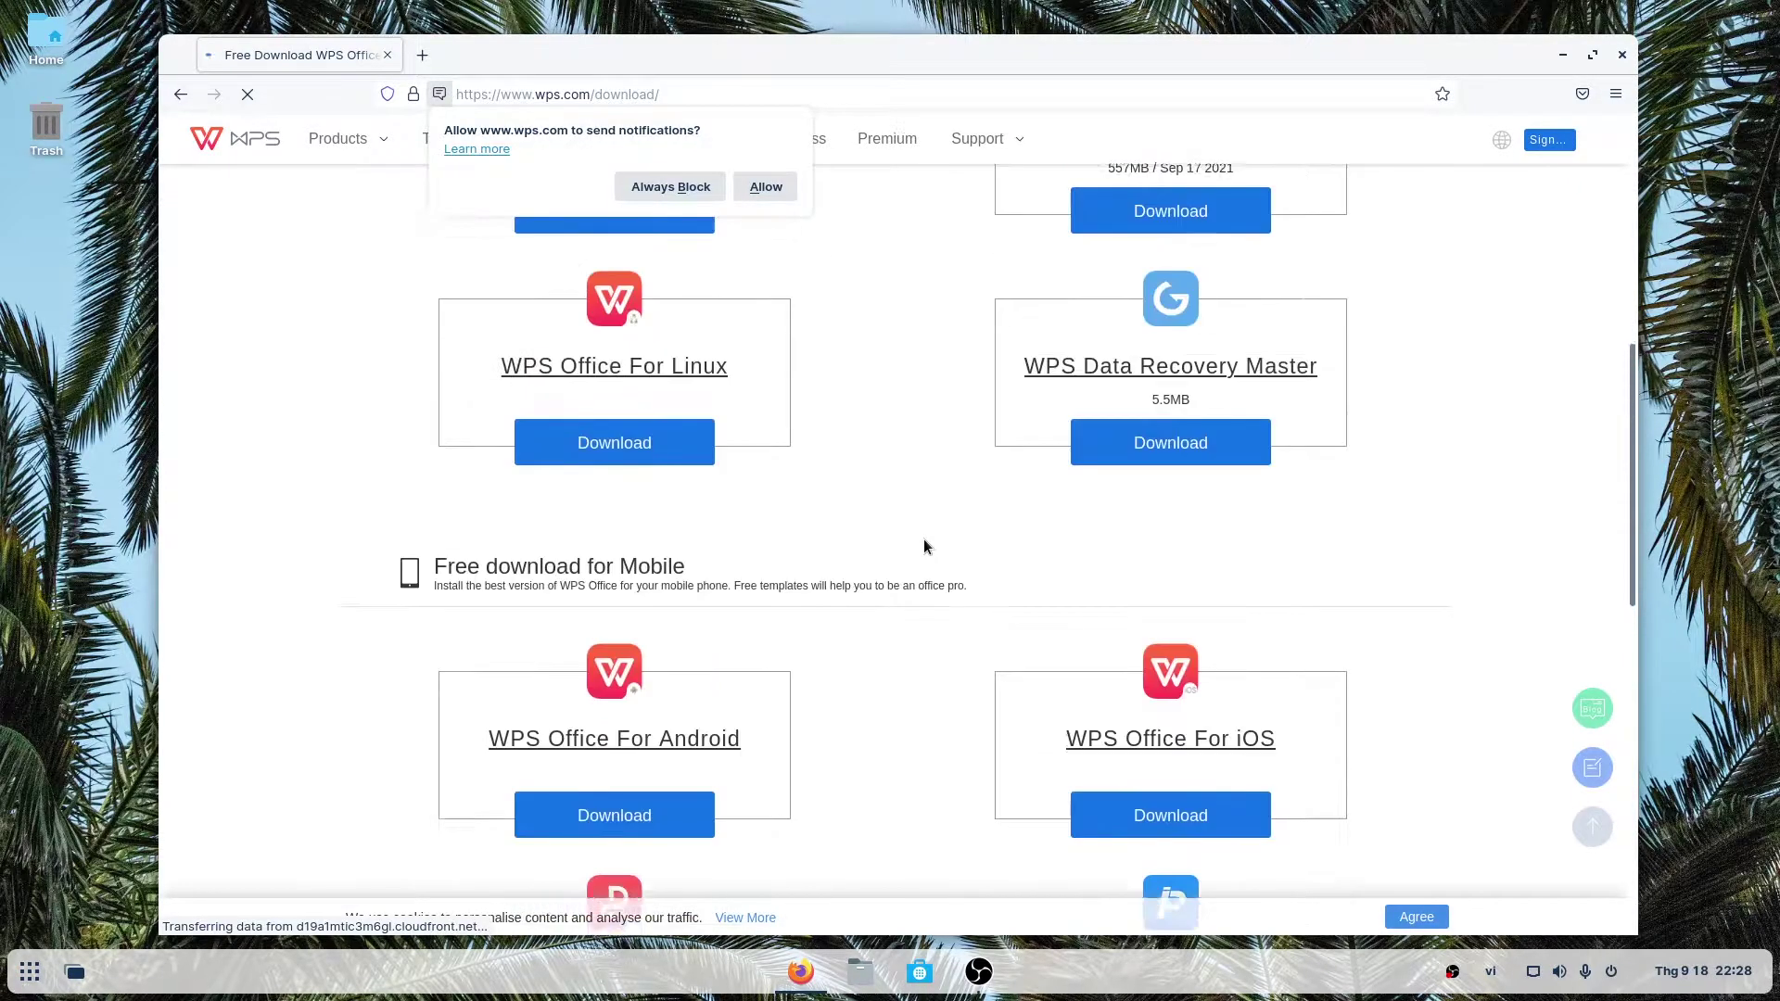
scroll(923, 538, "up", 2)
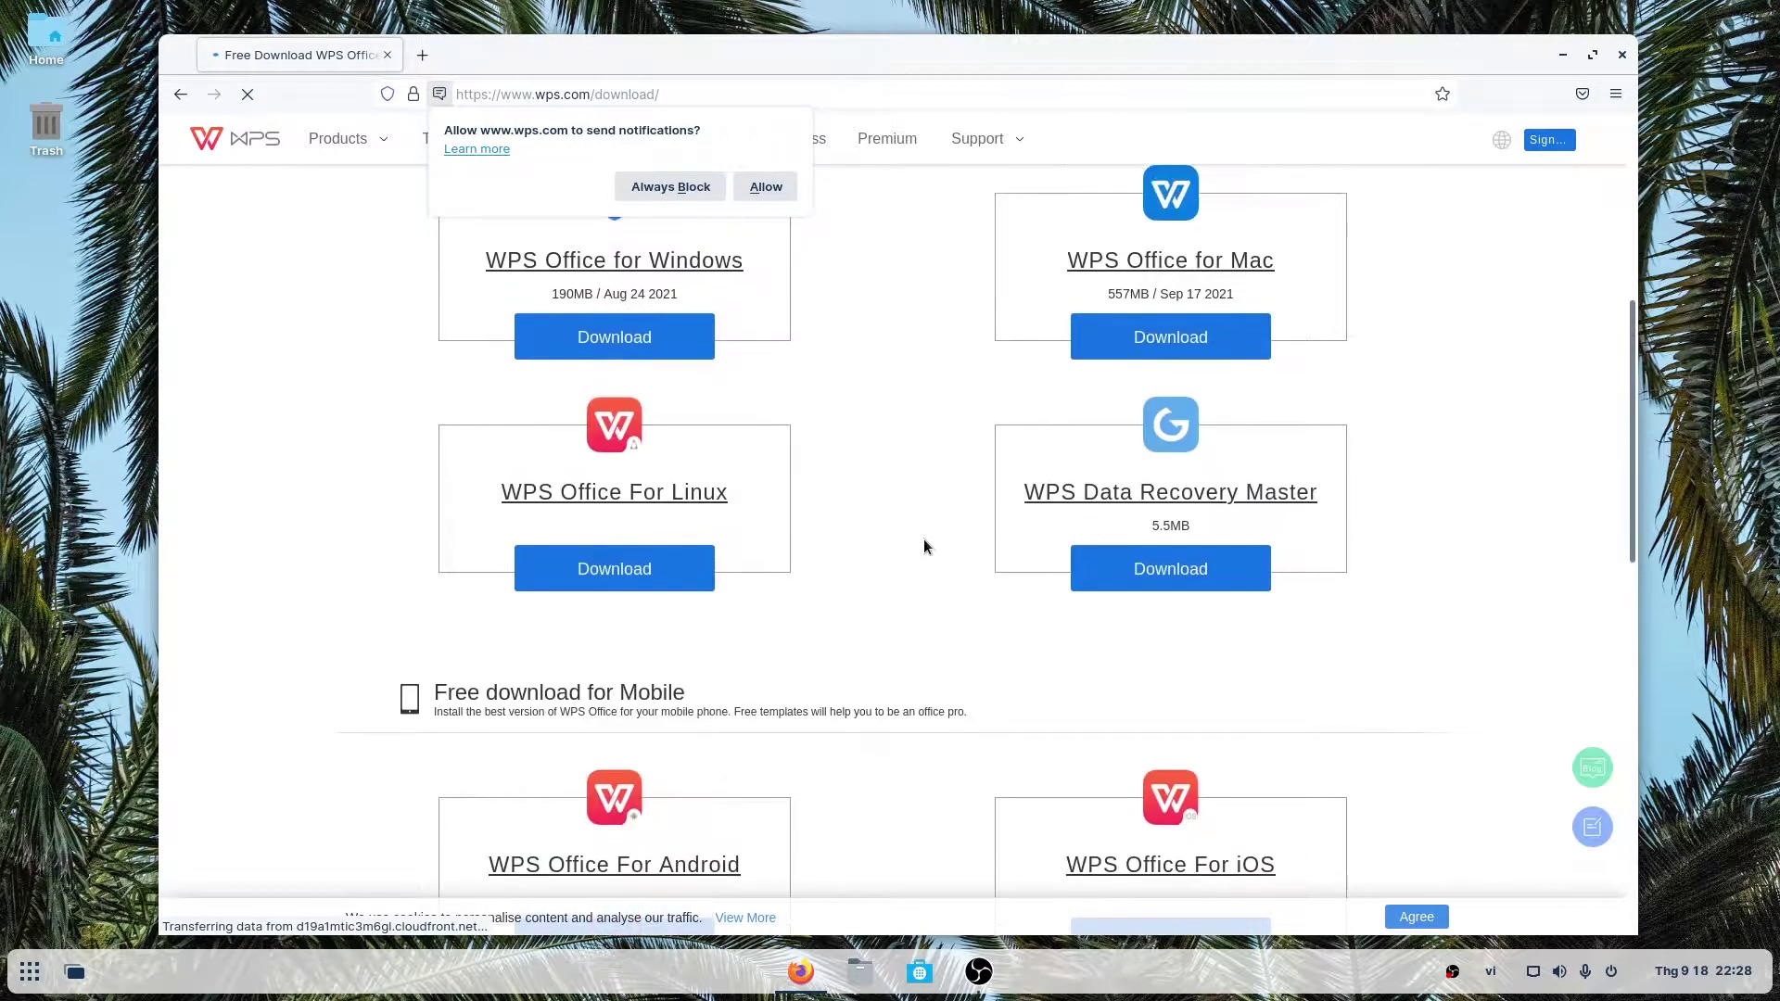
left_click(656, 590)
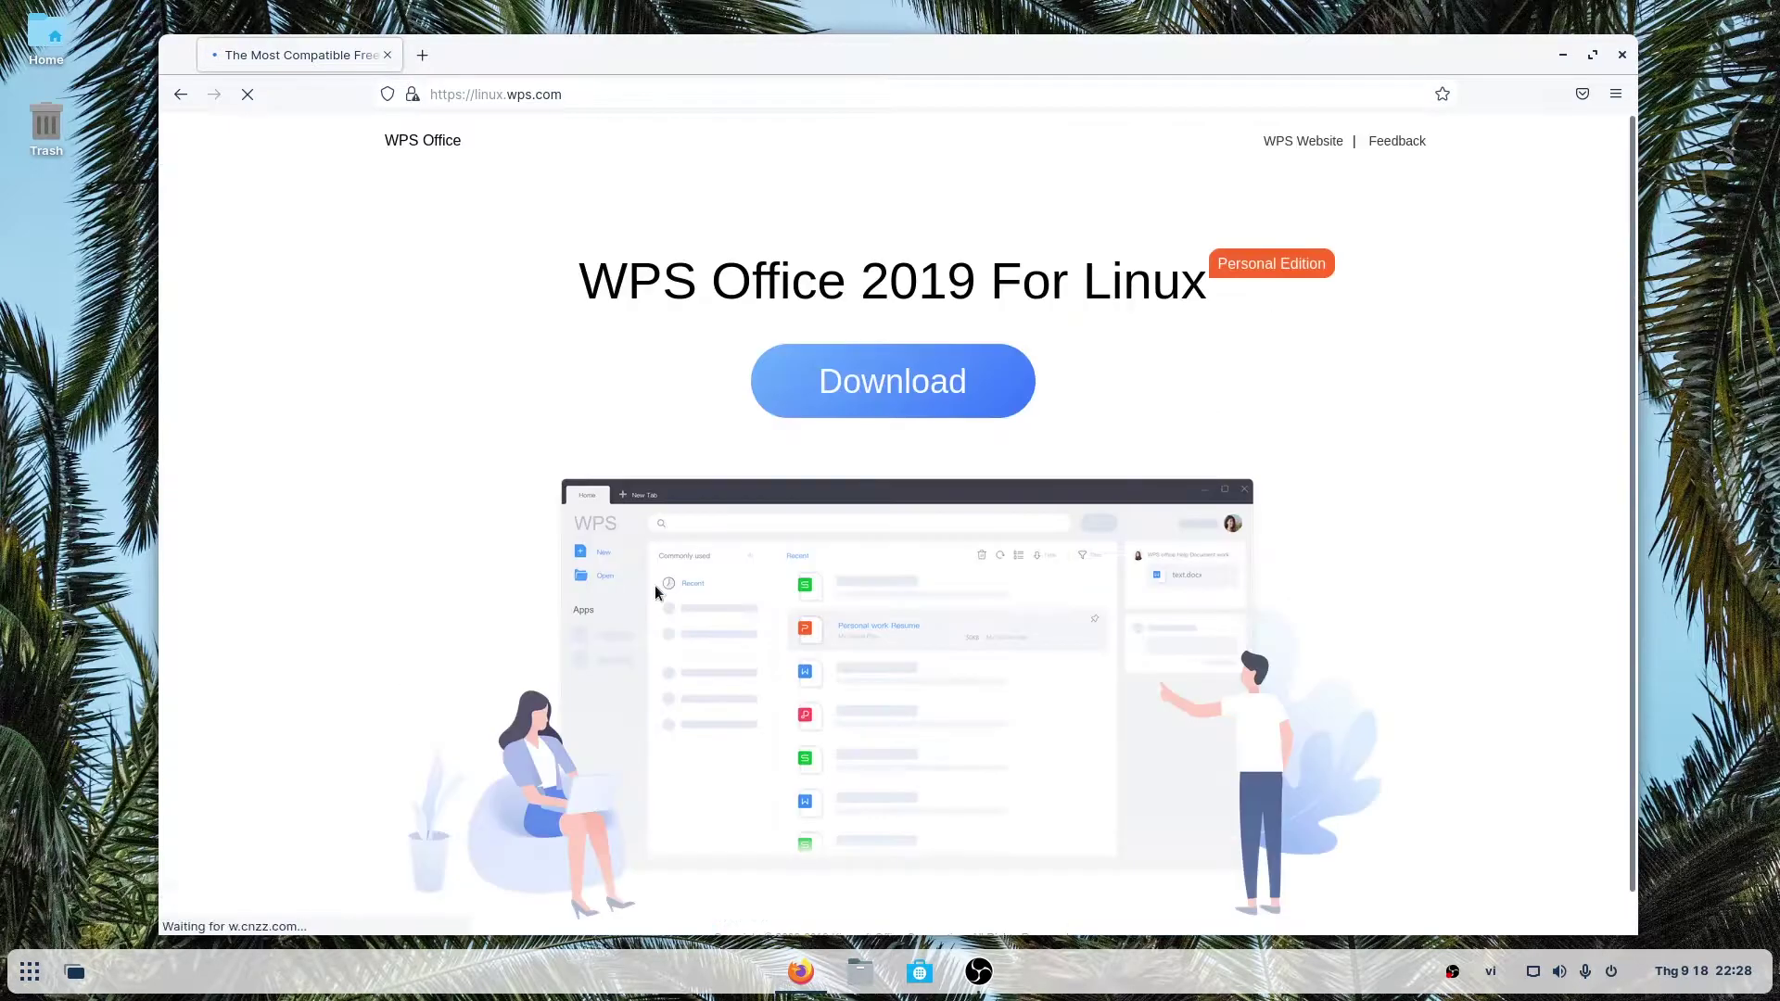
scroll(783, 492, "down", 1)
scroll(783, 498, "up", 1)
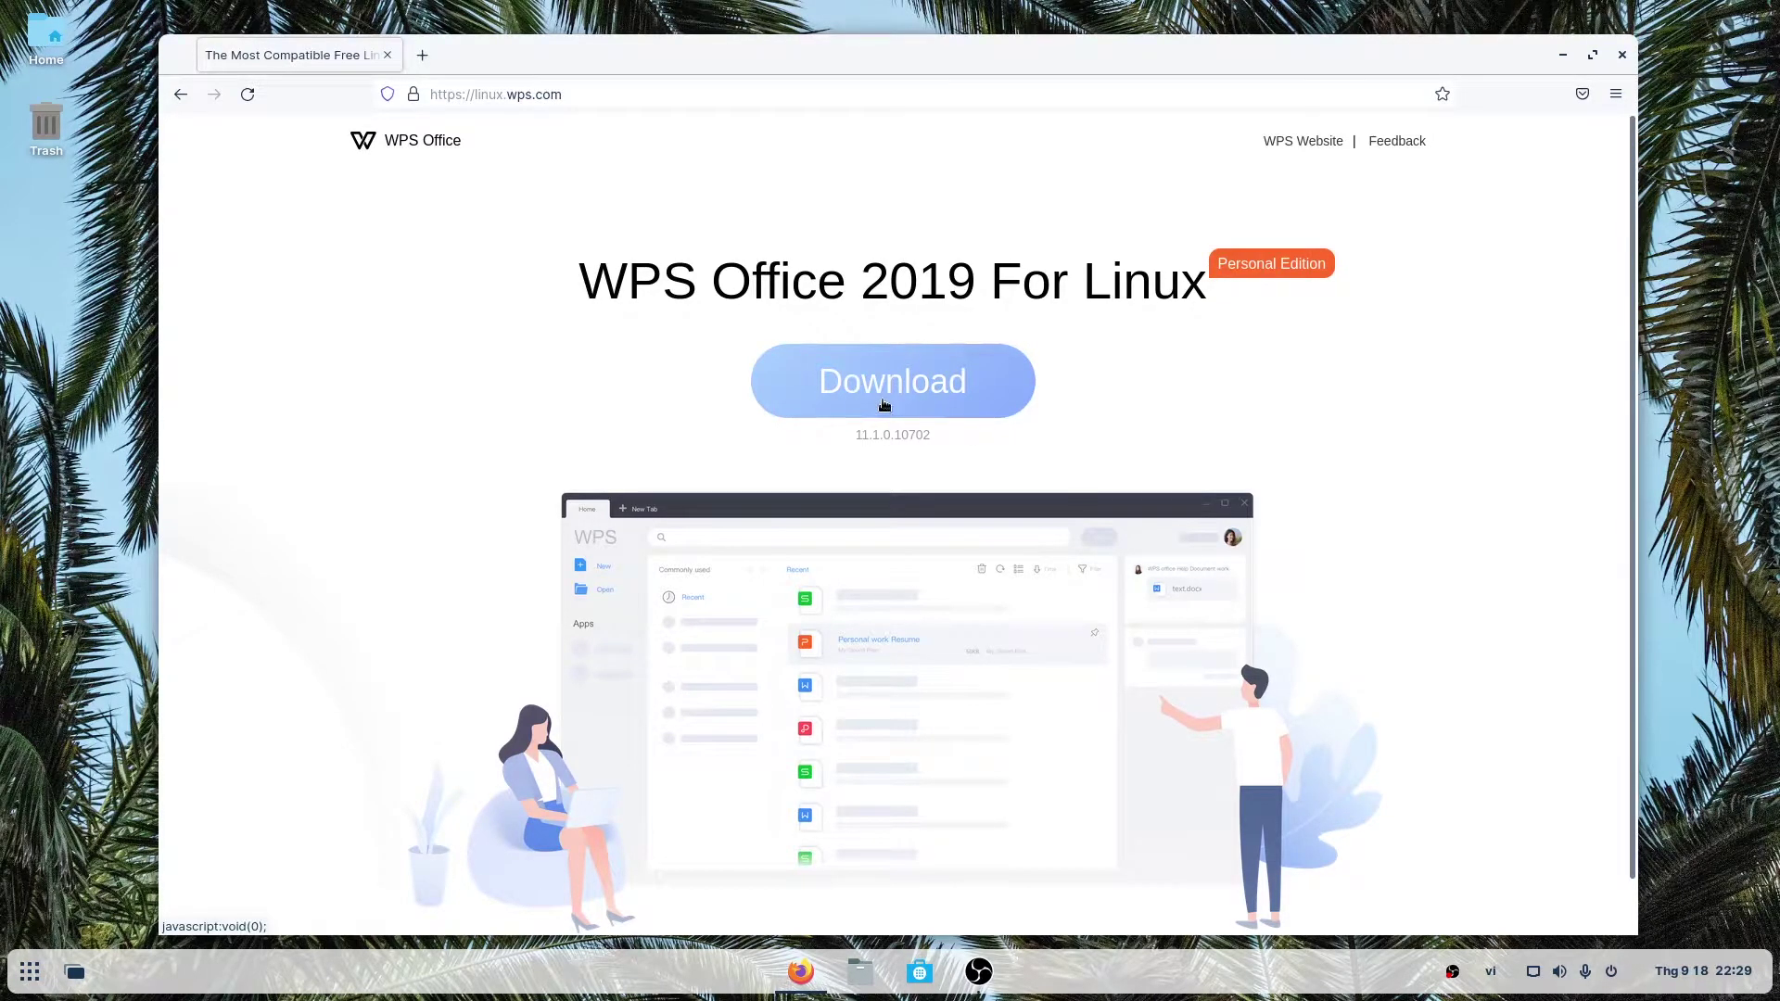
Save the 64-bit Deb package wps-office_11.1.0.10702.XA_amd64.deb as a file
left_click(882, 410)
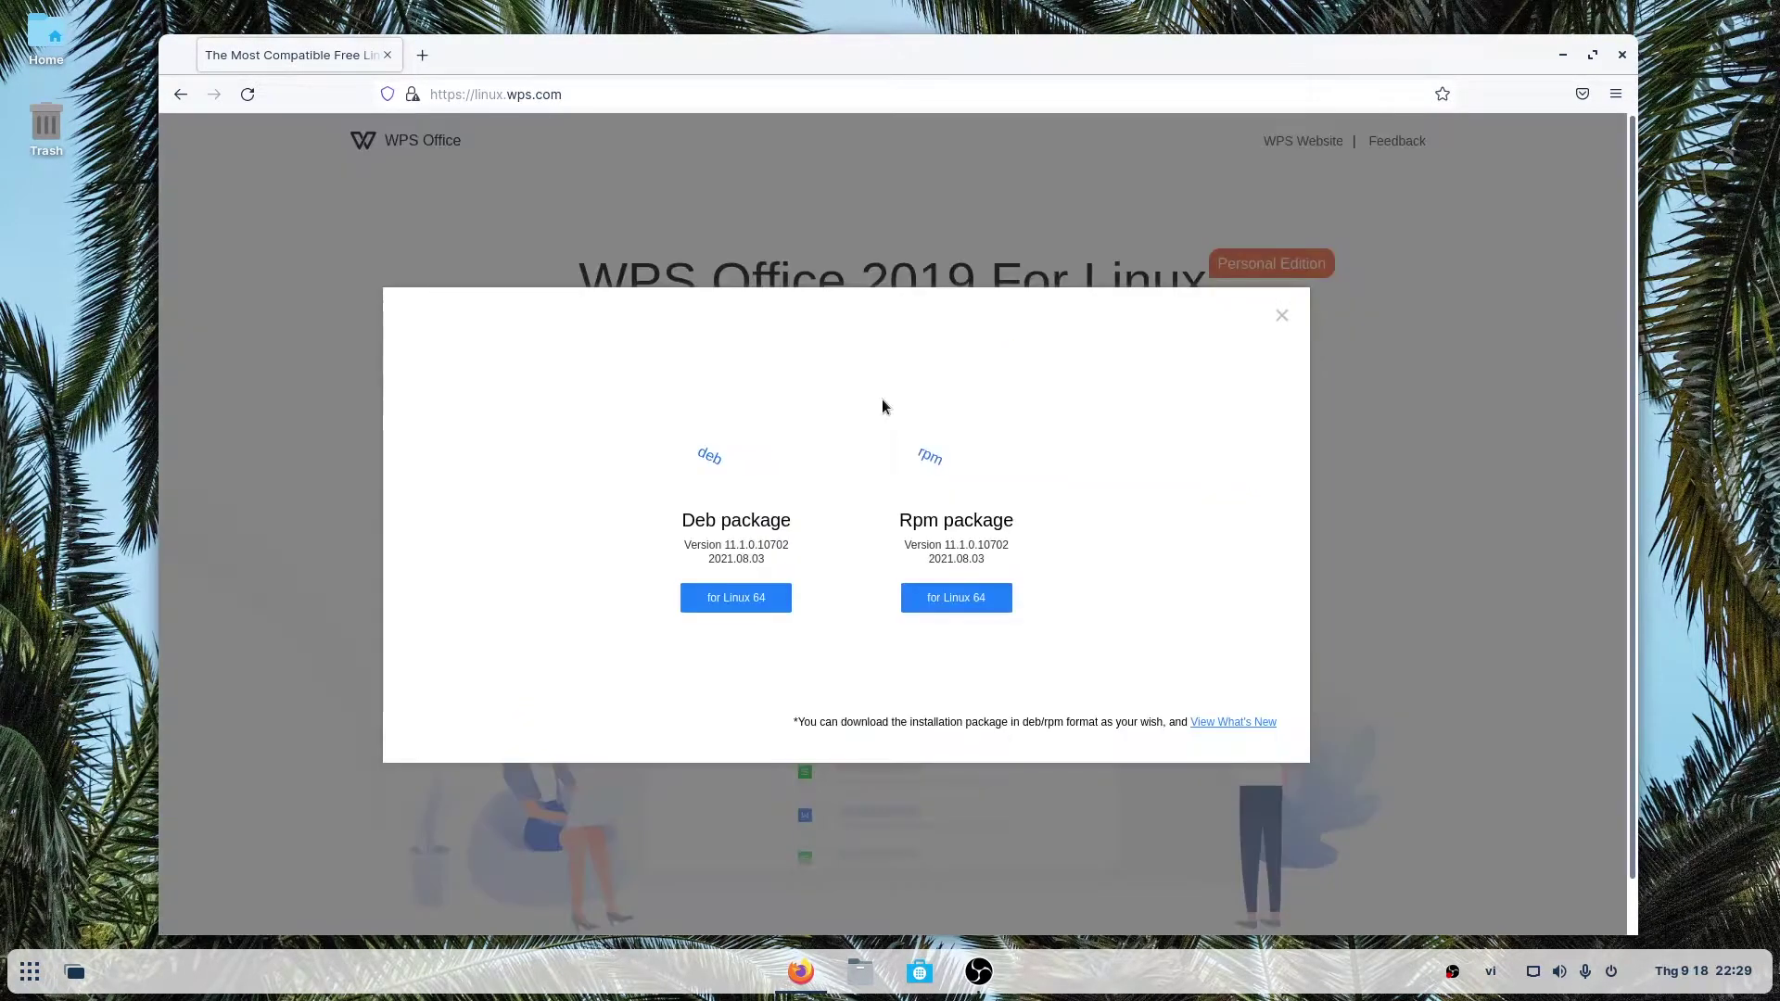
left_click(746, 597)
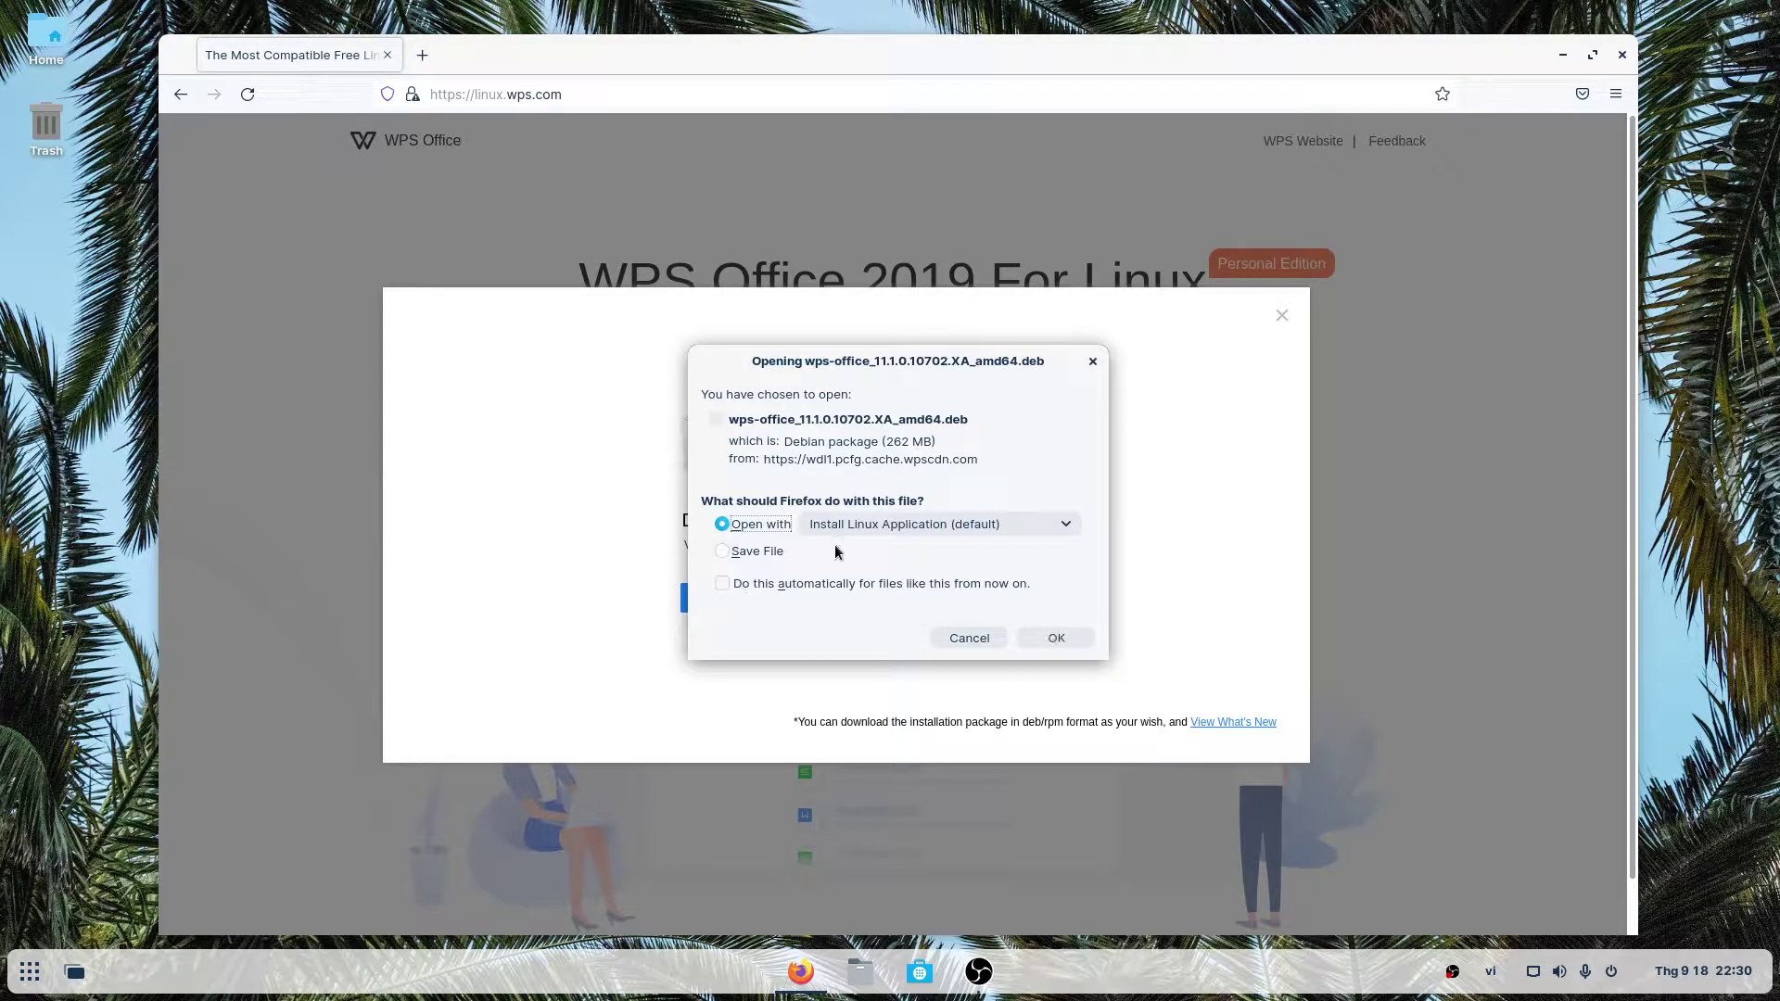
left_click(725, 555)
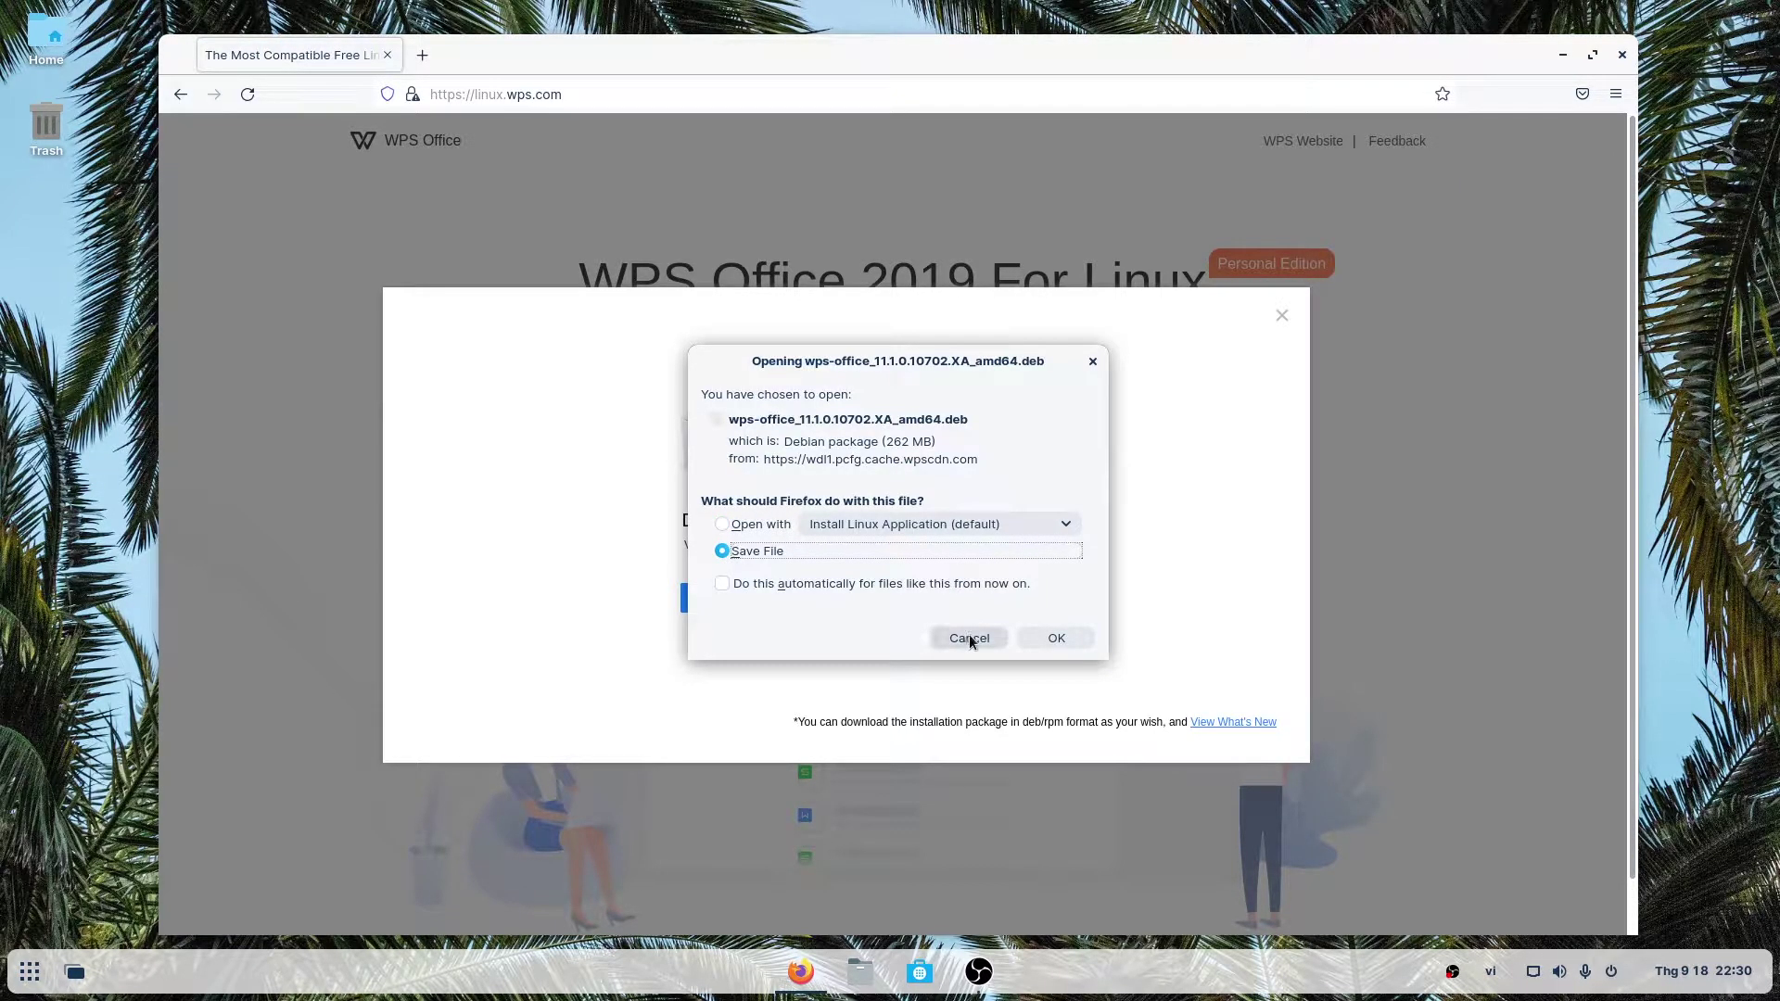
left_click(1039, 637)
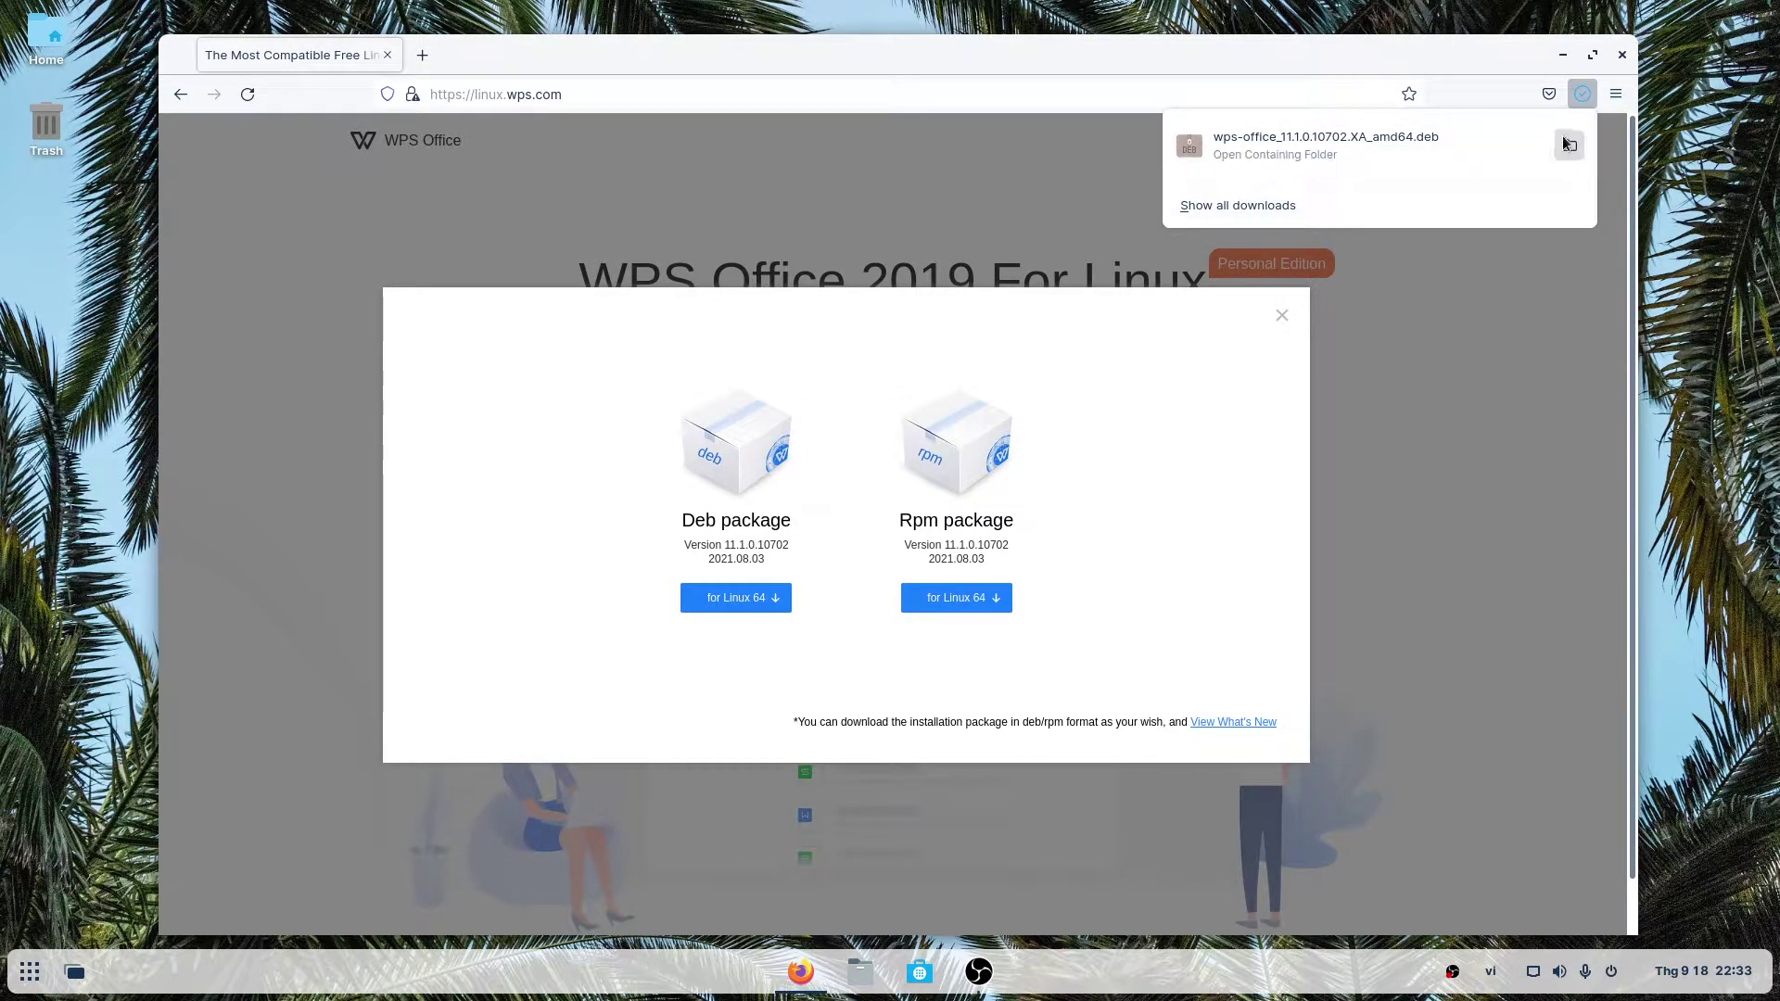
Open the wps-office .deb from the Downloads folder and allow the unknown package to run
left_click(1567, 149)
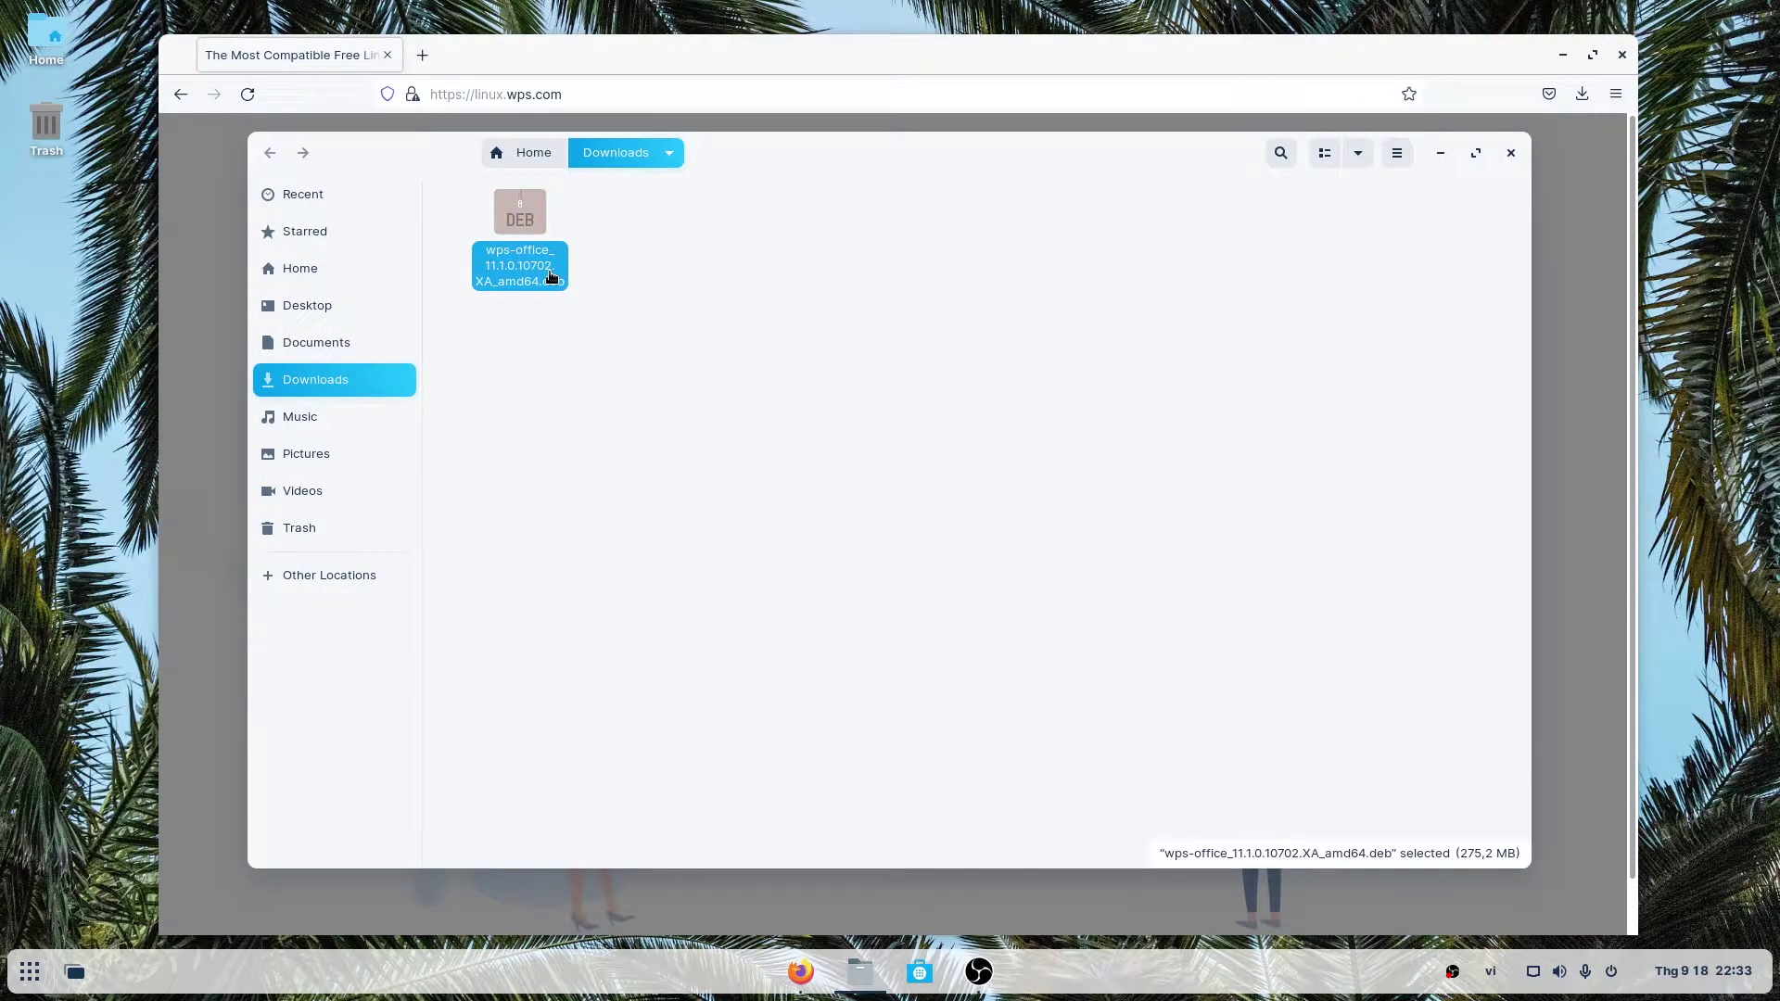
double_click(551, 276)
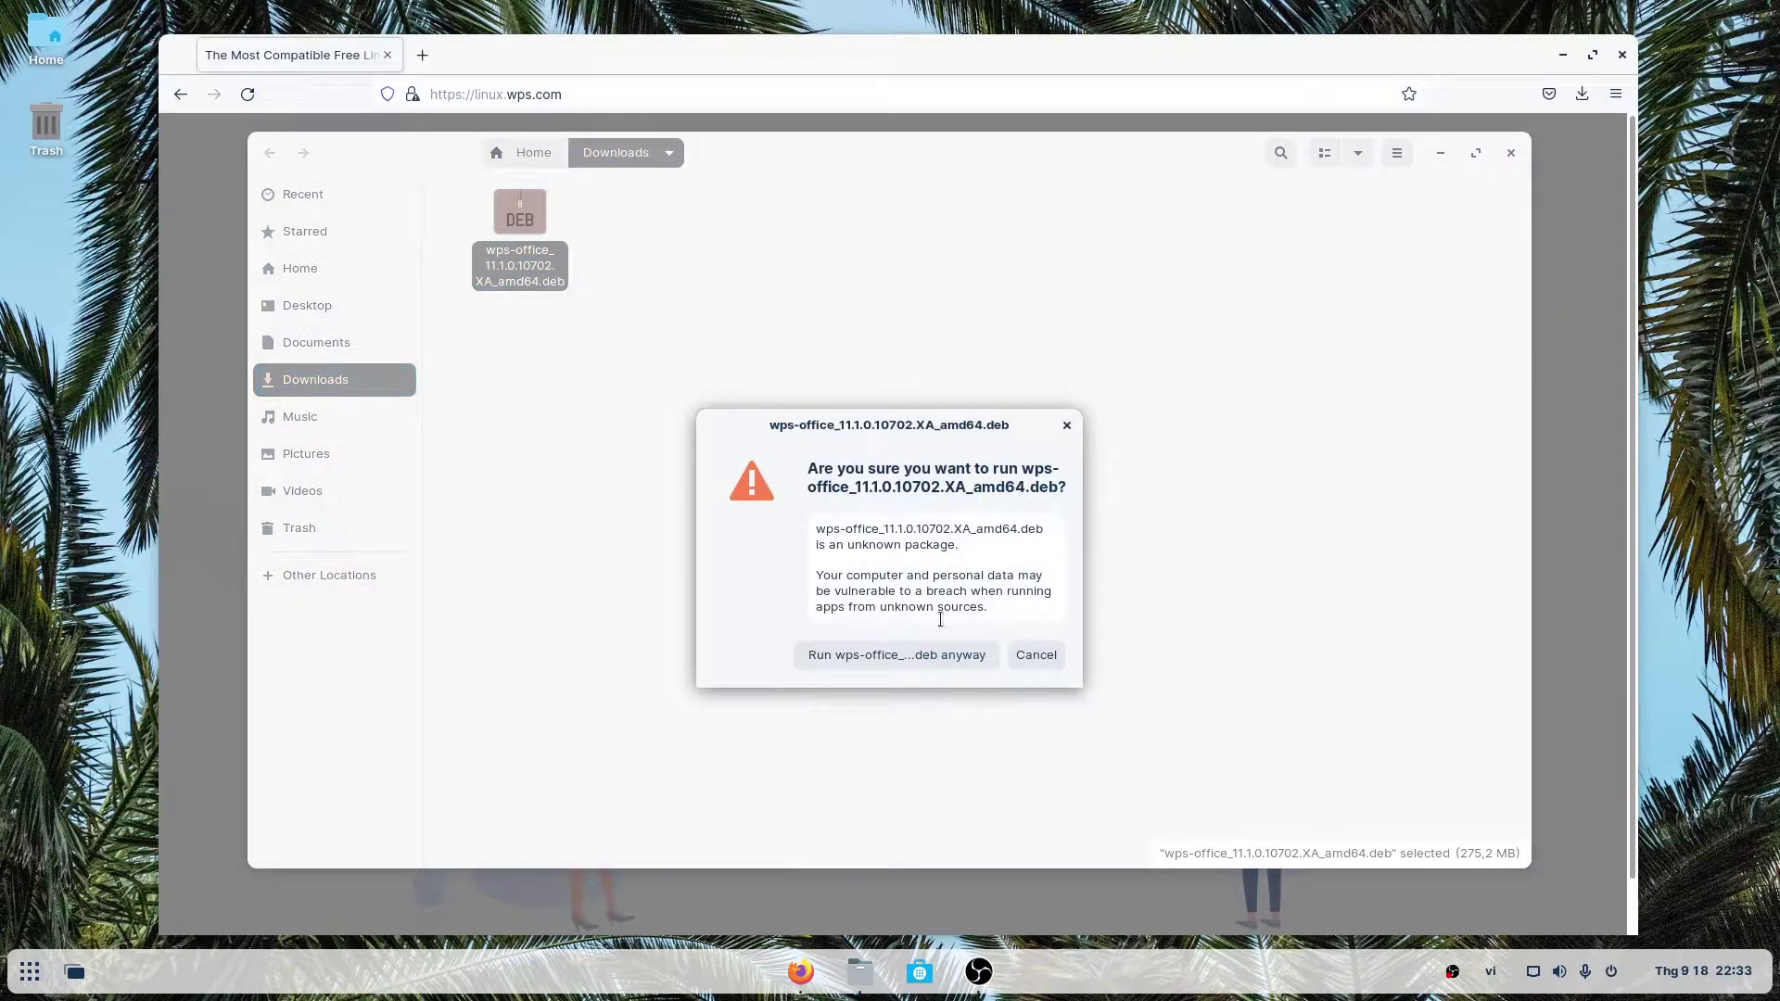
left_click(871, 660)
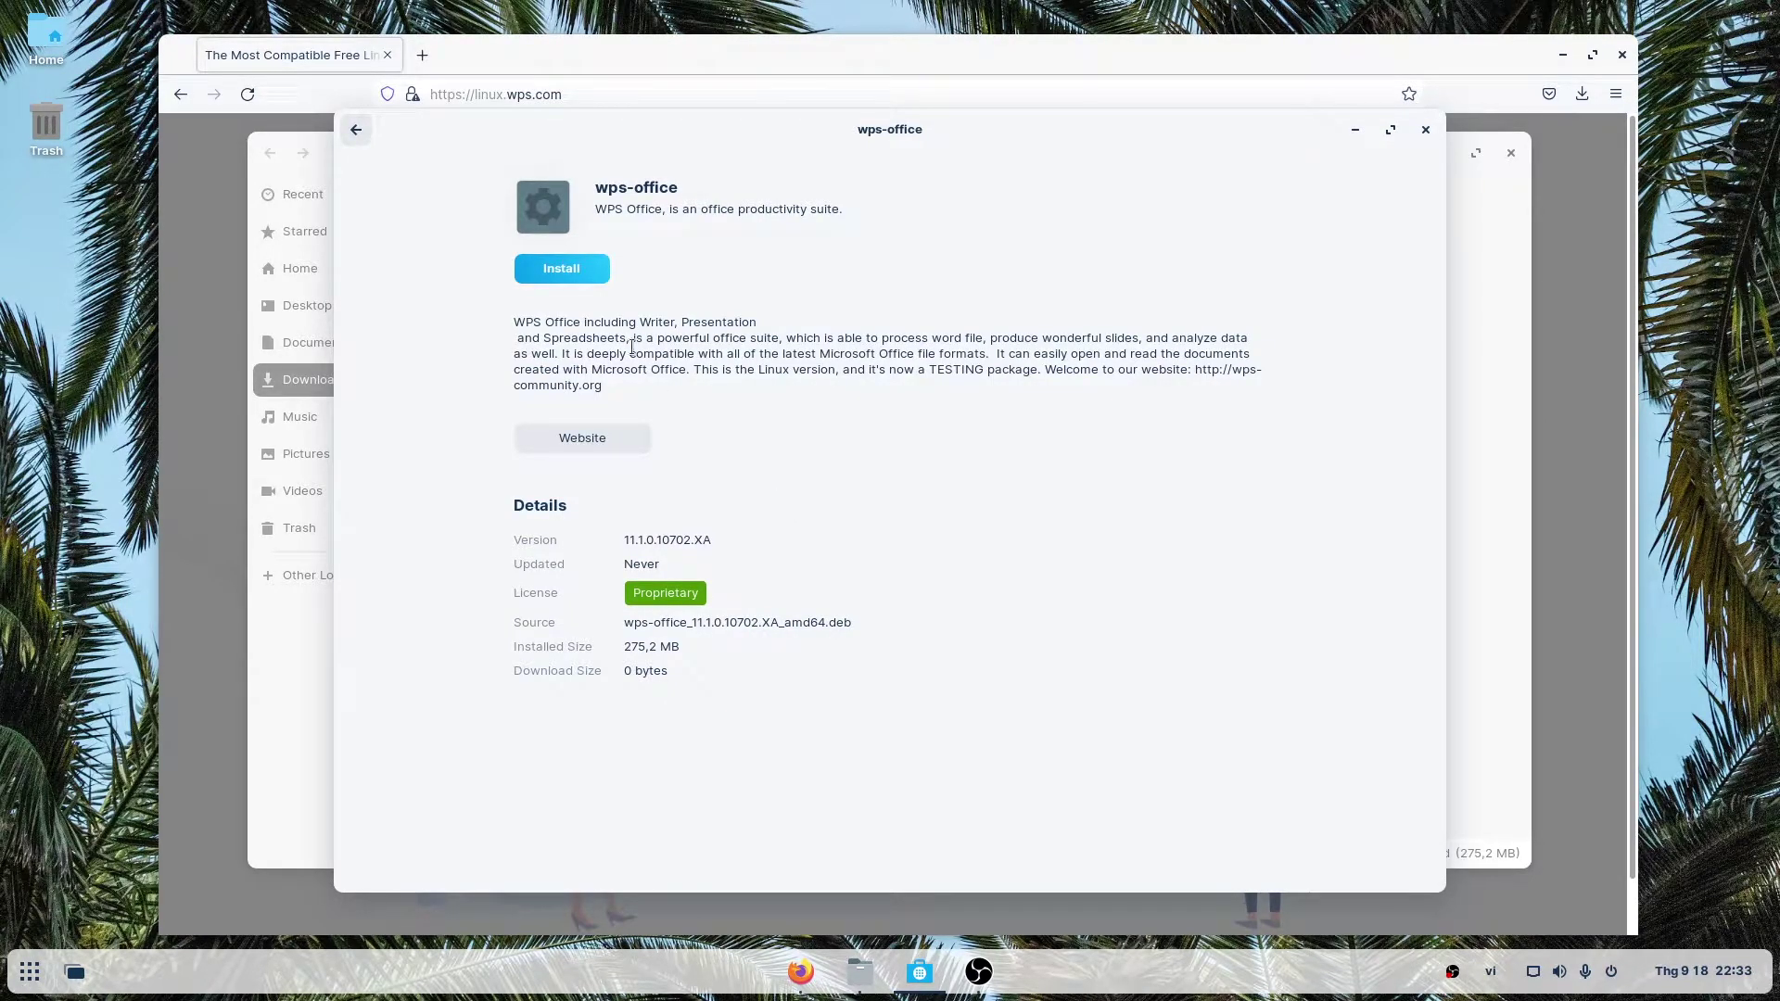
Install wps-office, authenticating with the account password
left_click(591, 276)
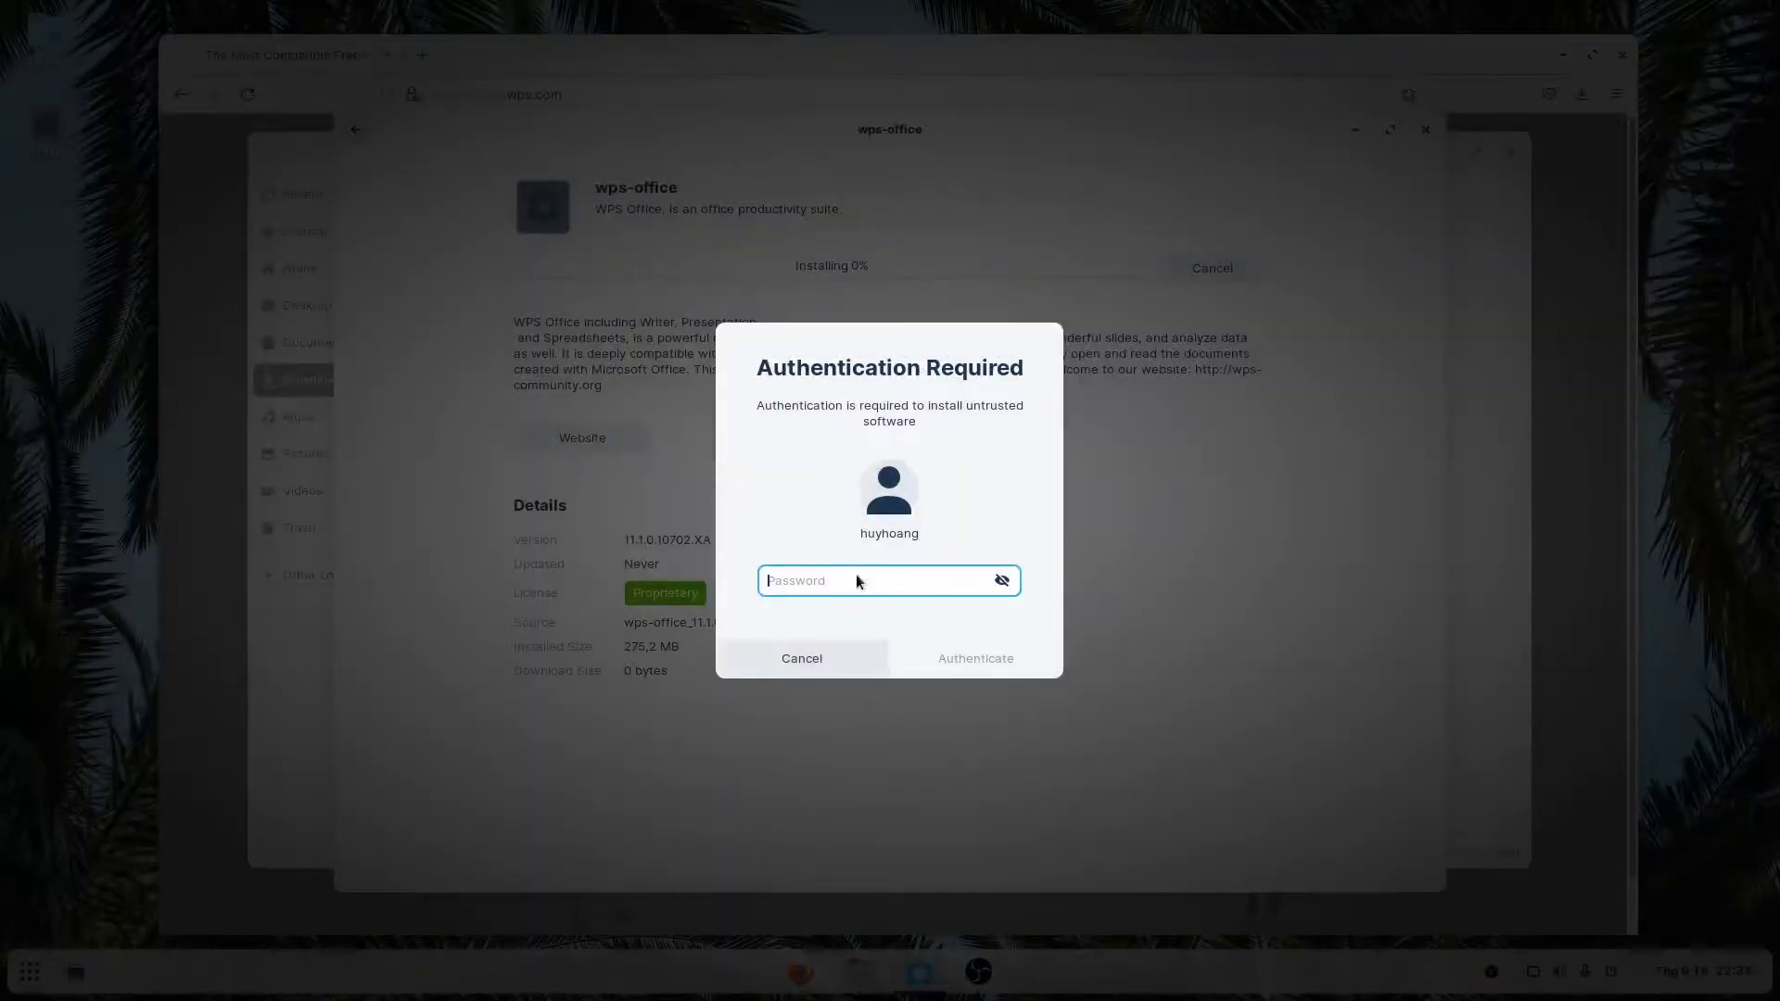
type("1")
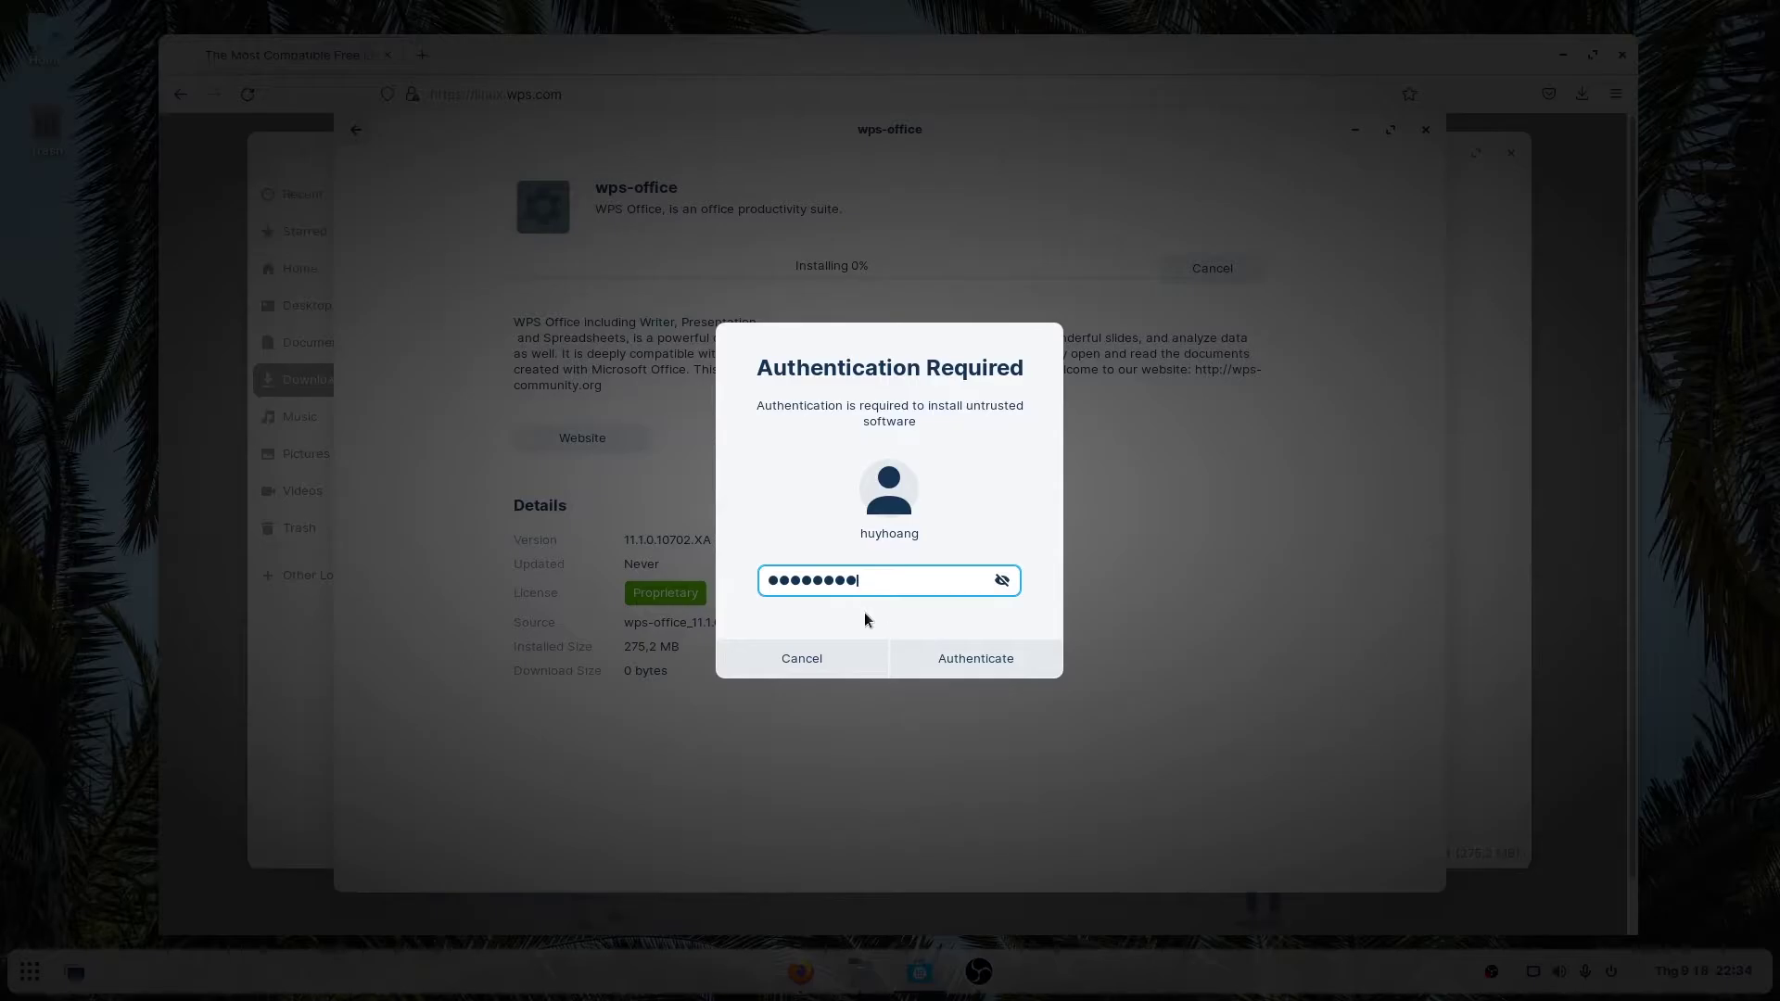
left_click(961, 656)
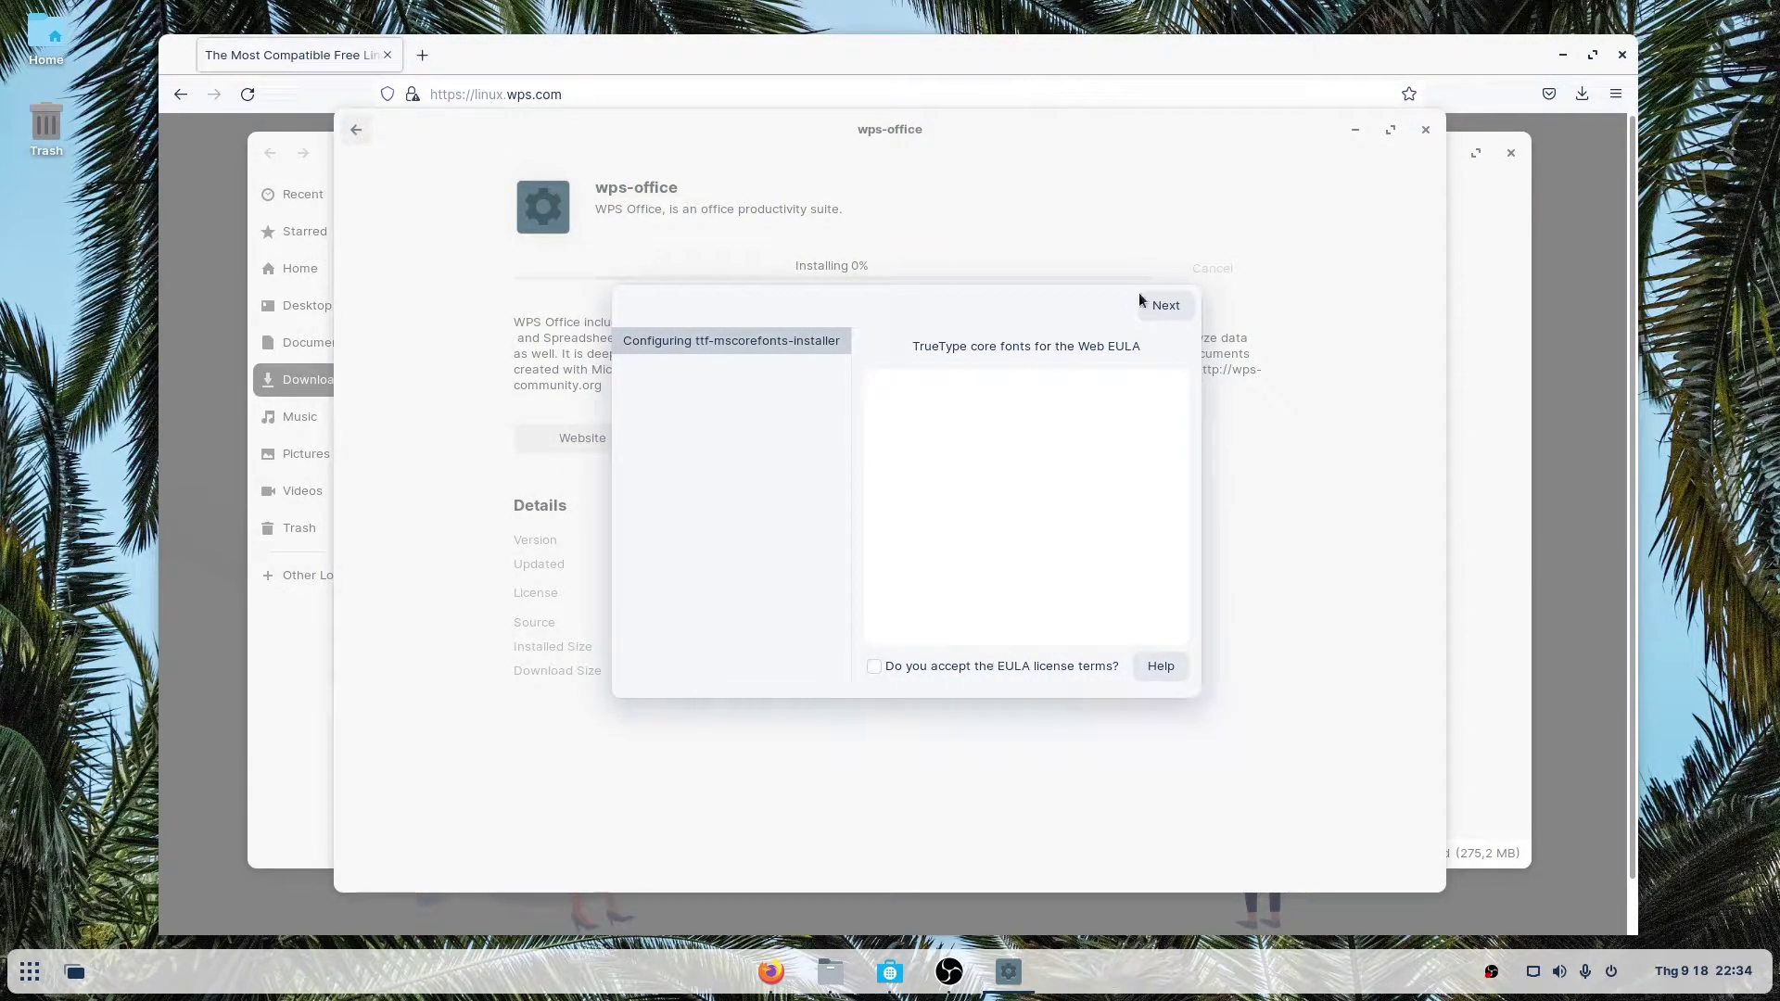
Pass the TrueType core fonts EULA and Declined pages so the wps-office install completes
left_click(1182, 308)
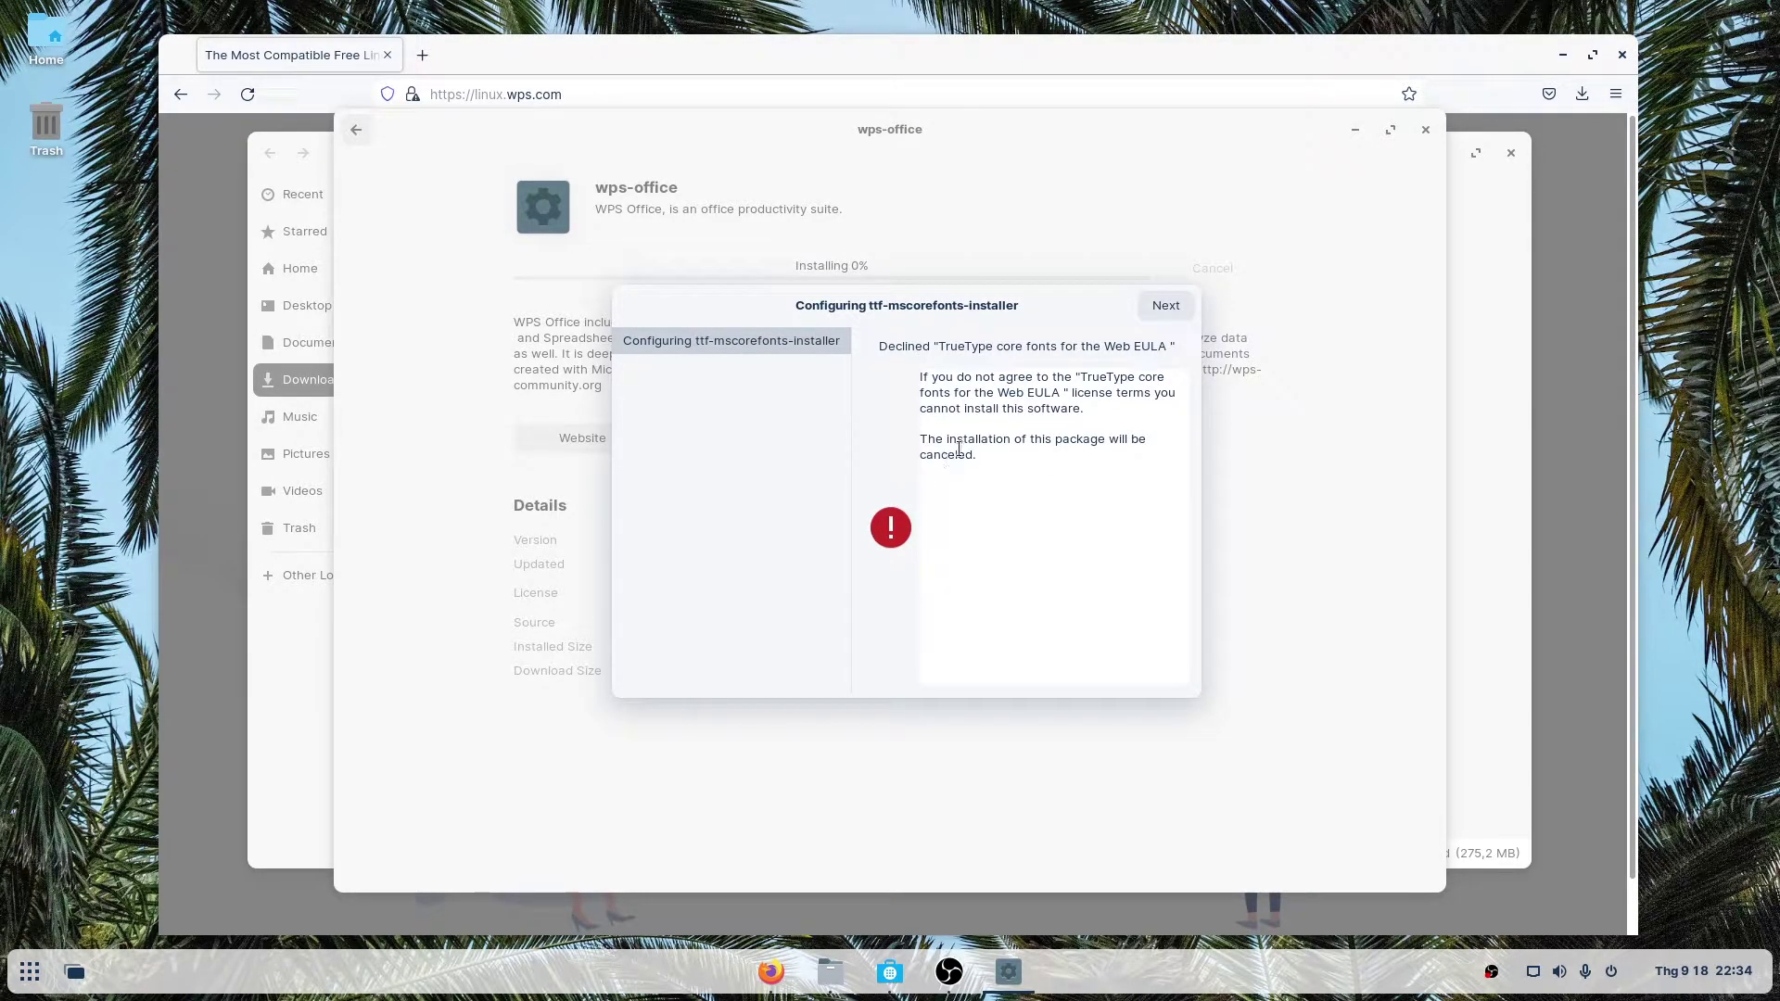
left_click(1158, 305)
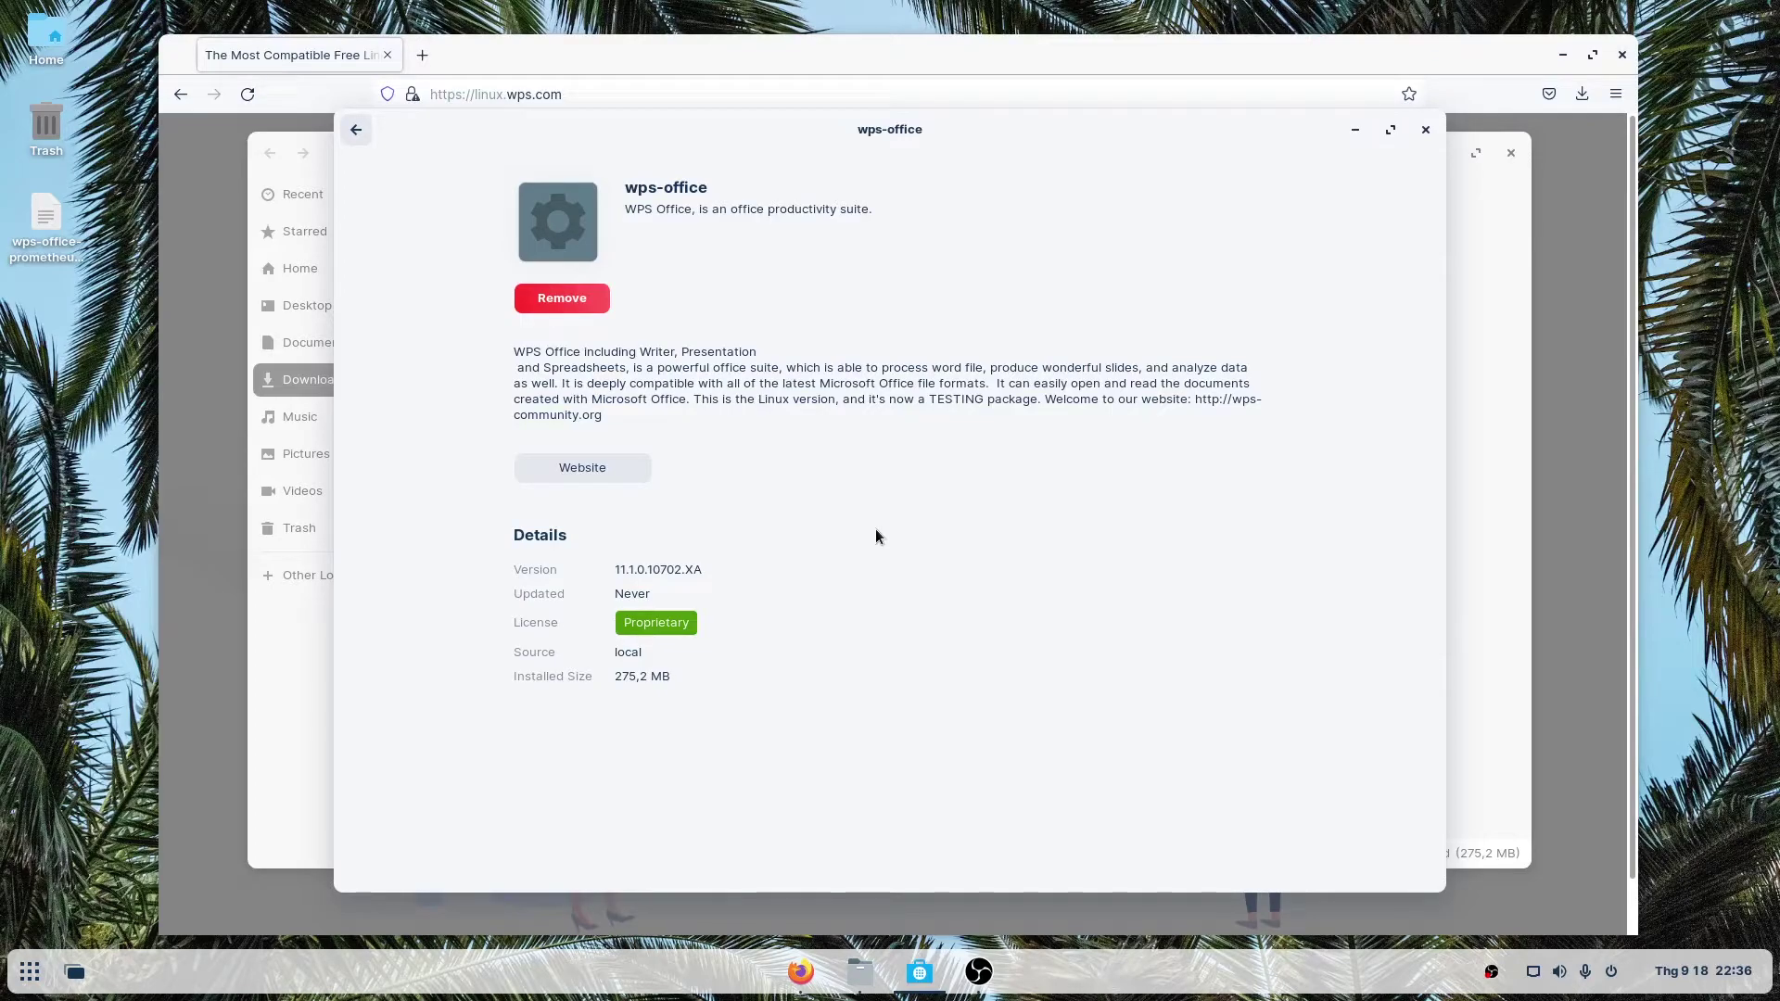
Close Software and the Downloads folder window, and minimize Firefox
left_click(1426, 129)
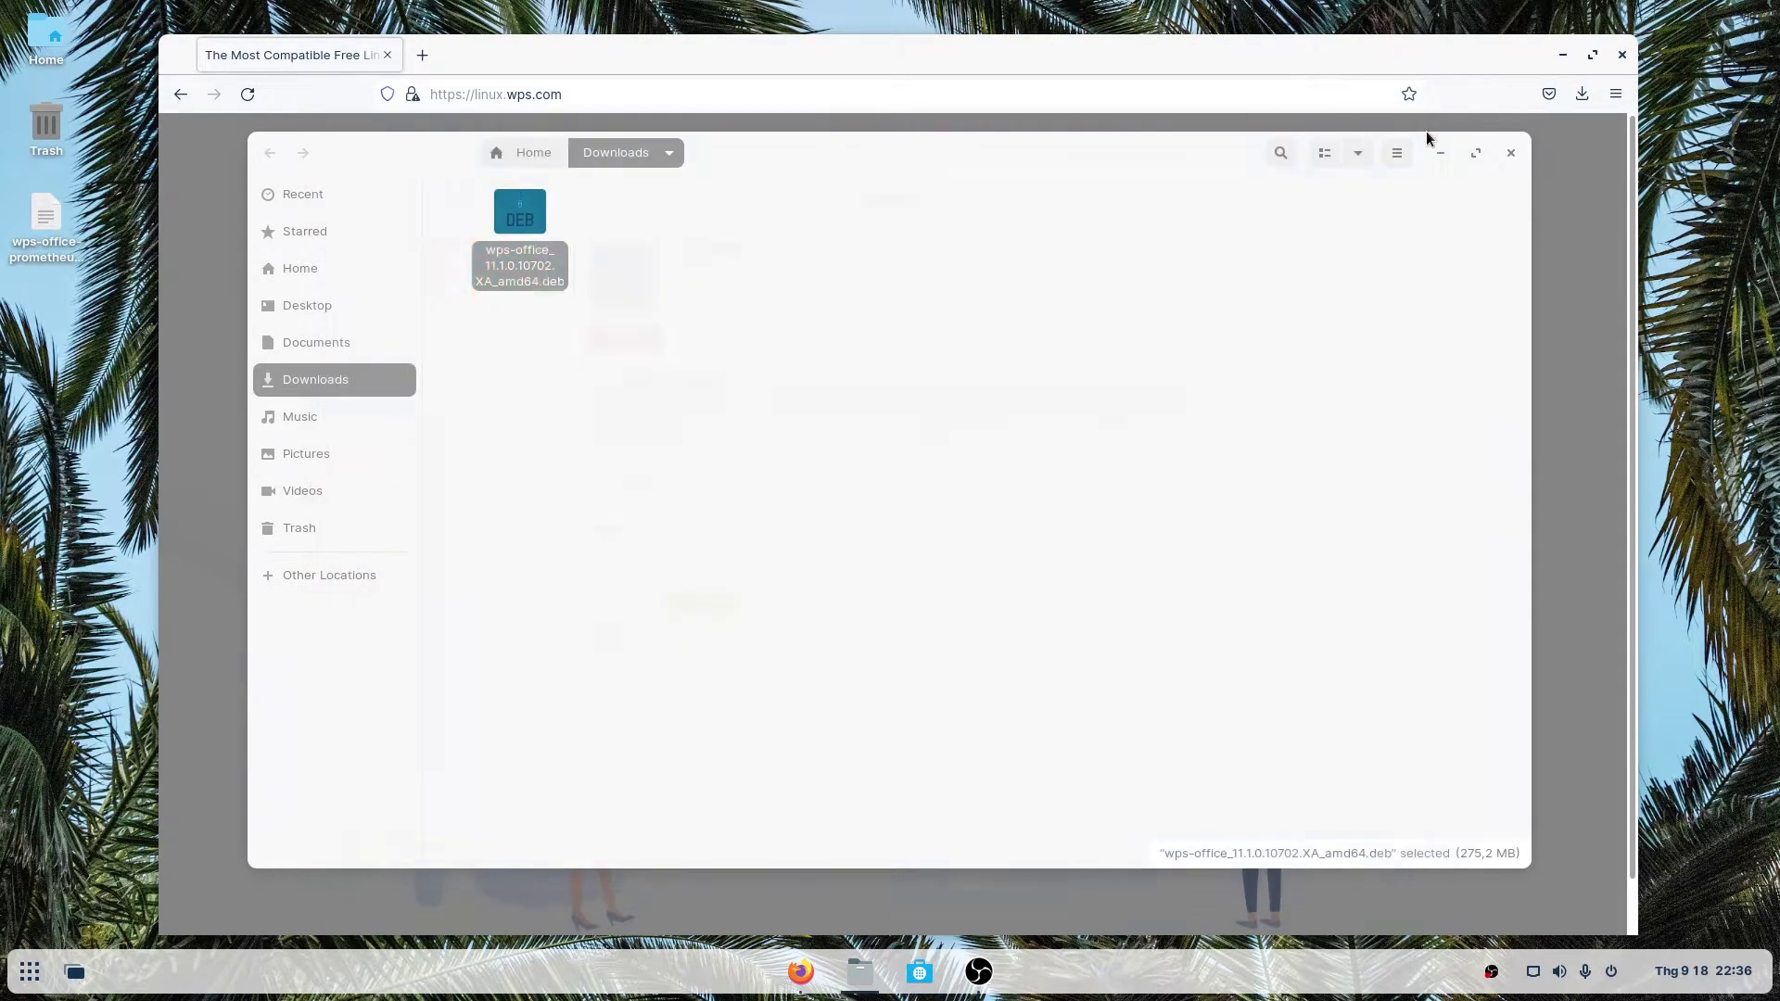
left_click(1512, 153)
left_click(1563, 55)
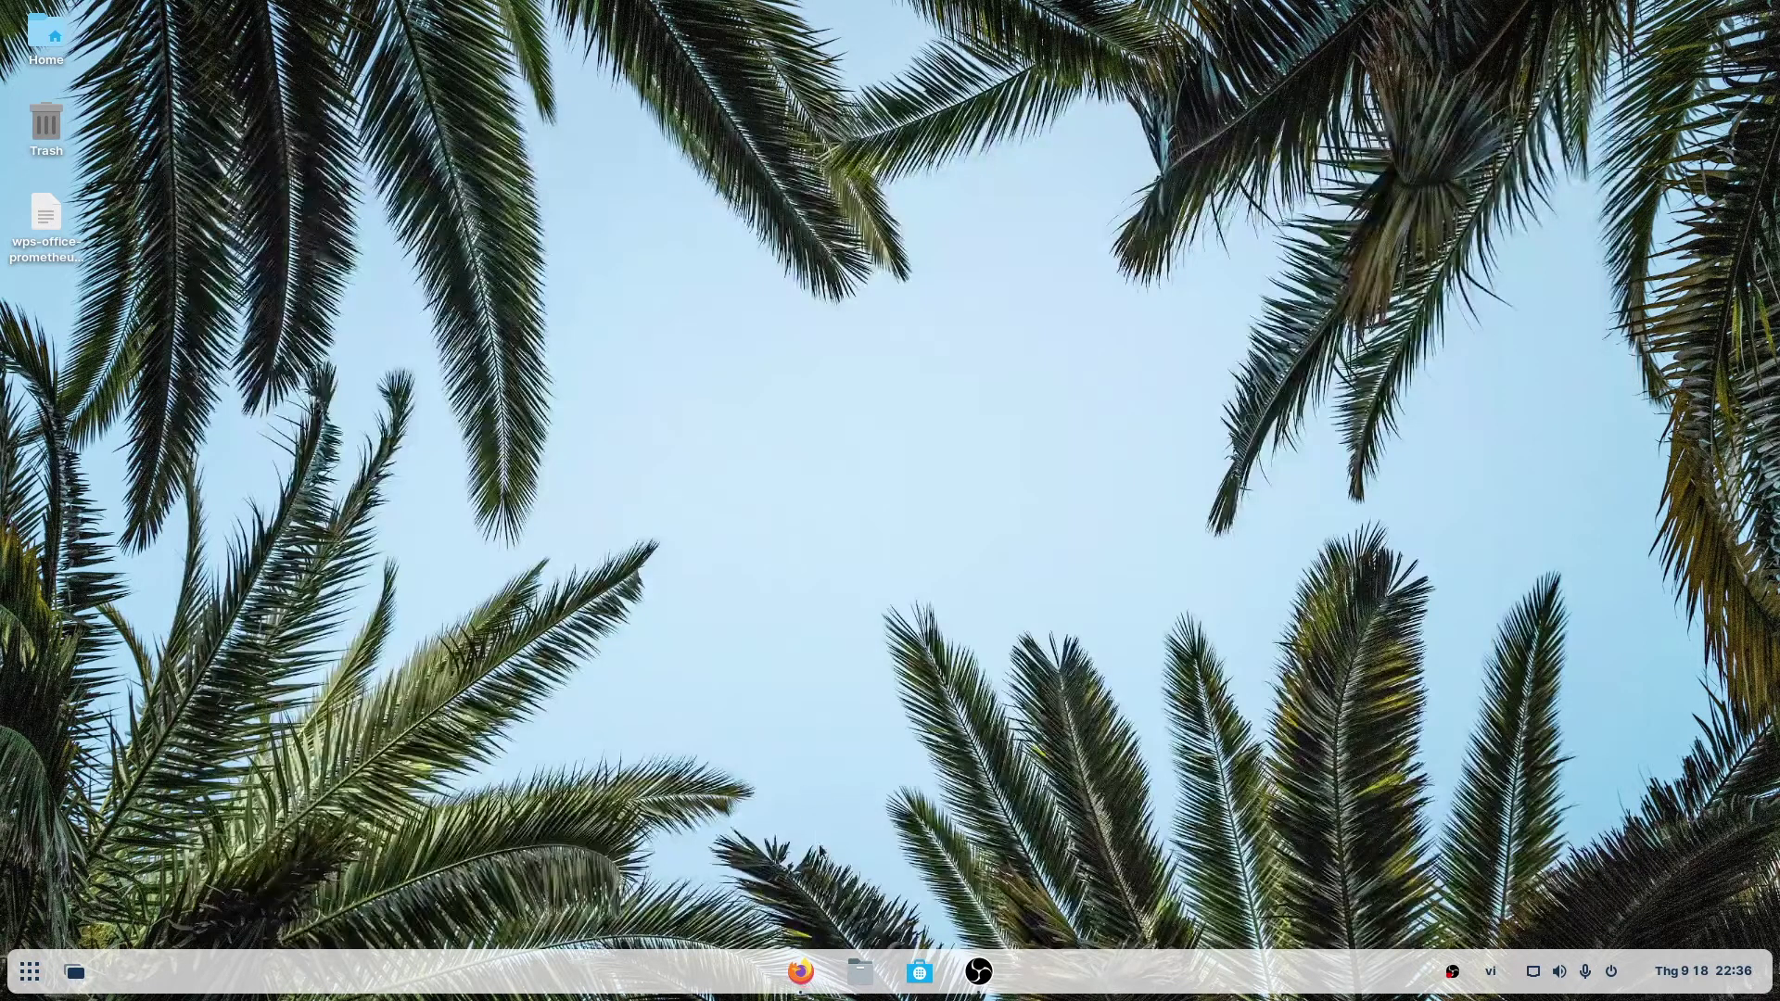
Launch WPS Writer from Show Applications and accept its licence agreement
left_click(31, 972)
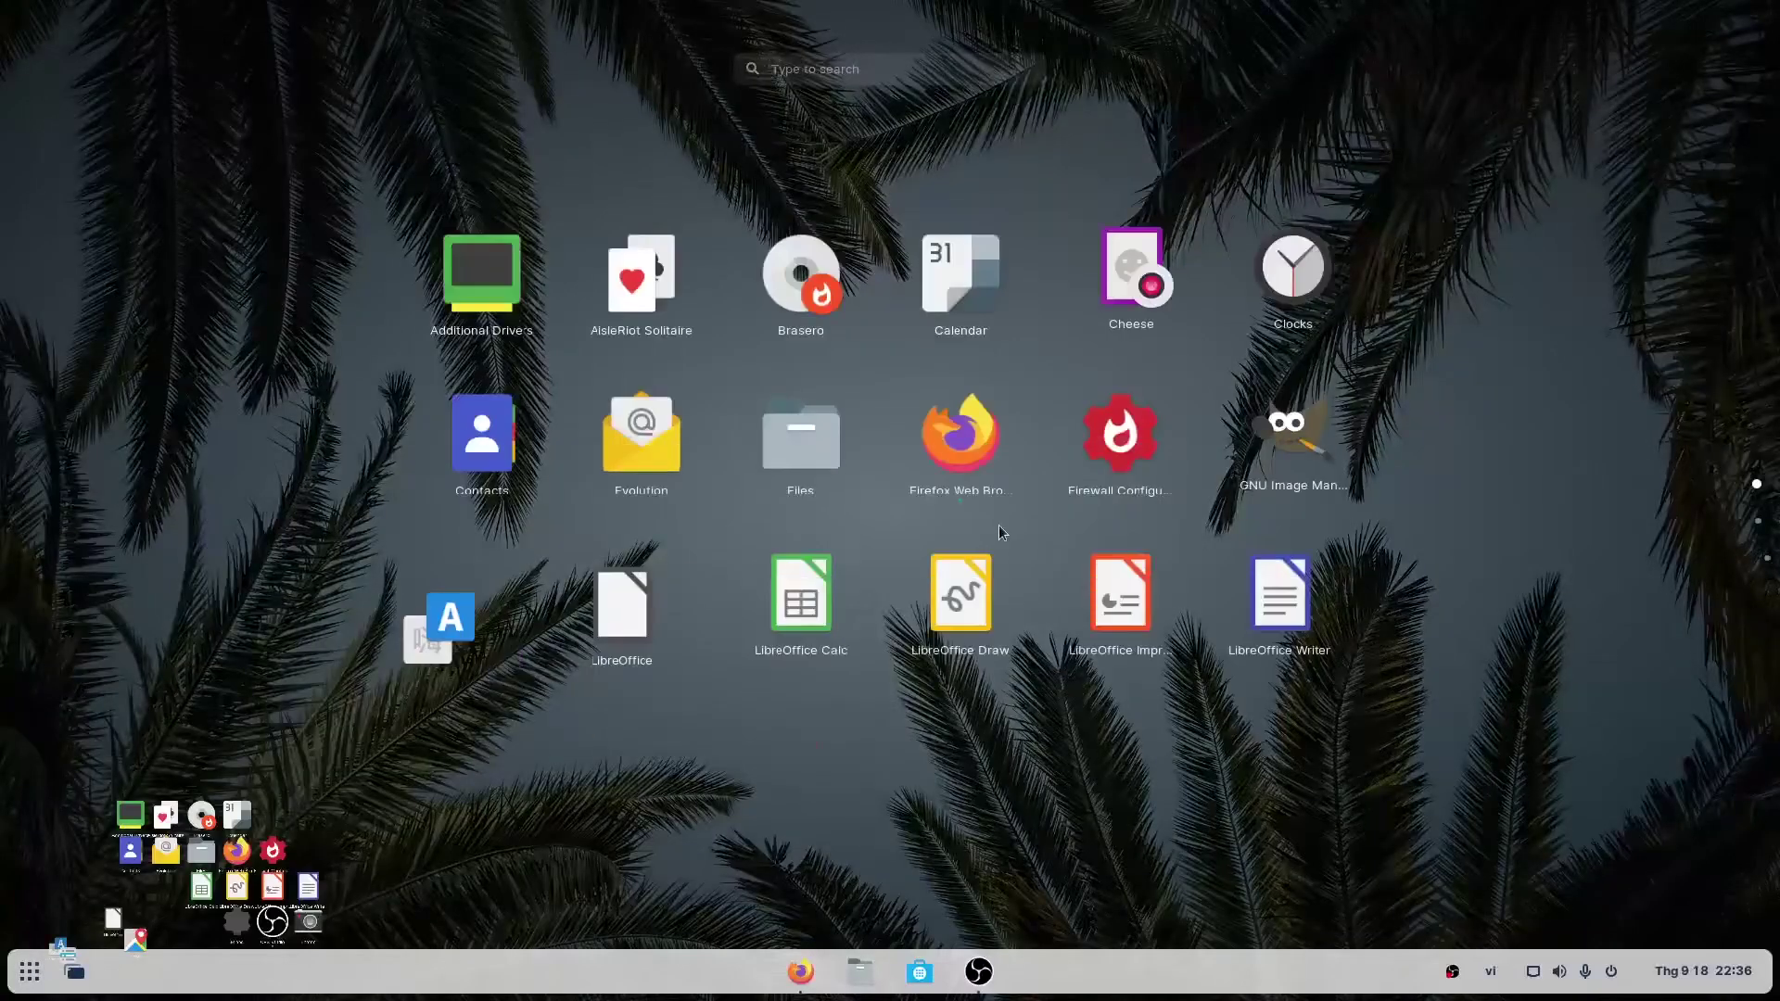
scroll(999, 525, "down", 1)
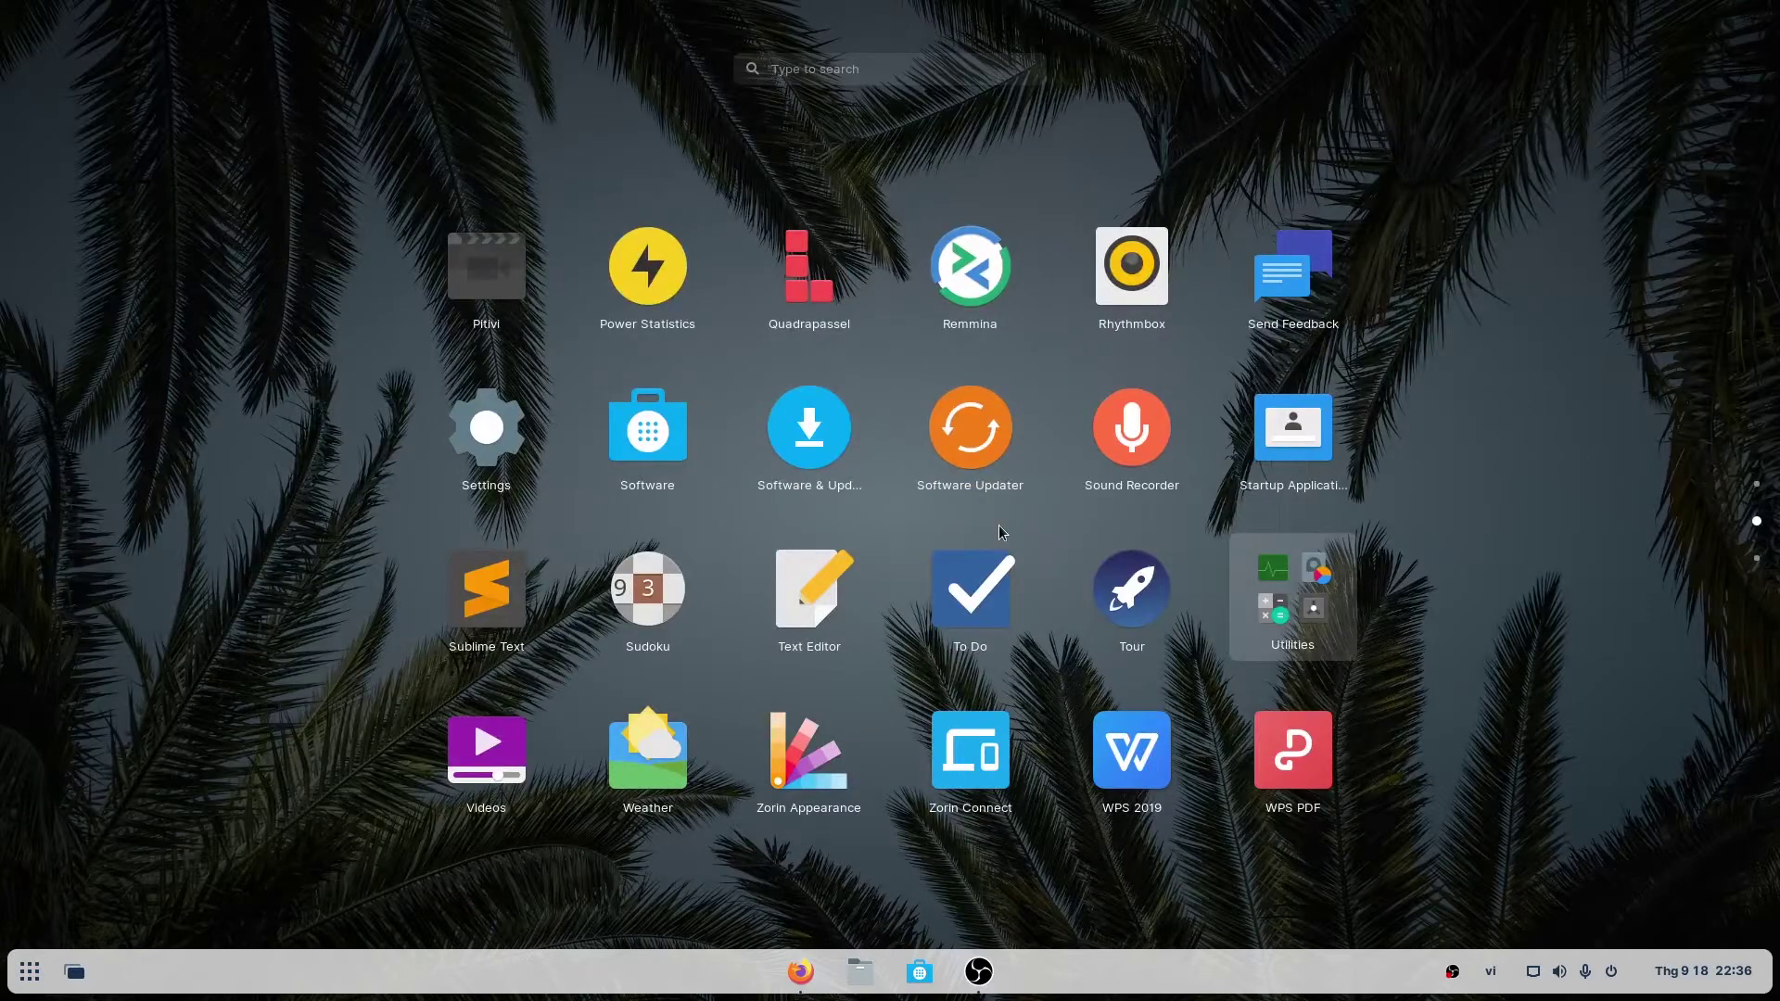
scroll(1126, 681, "down", 1)
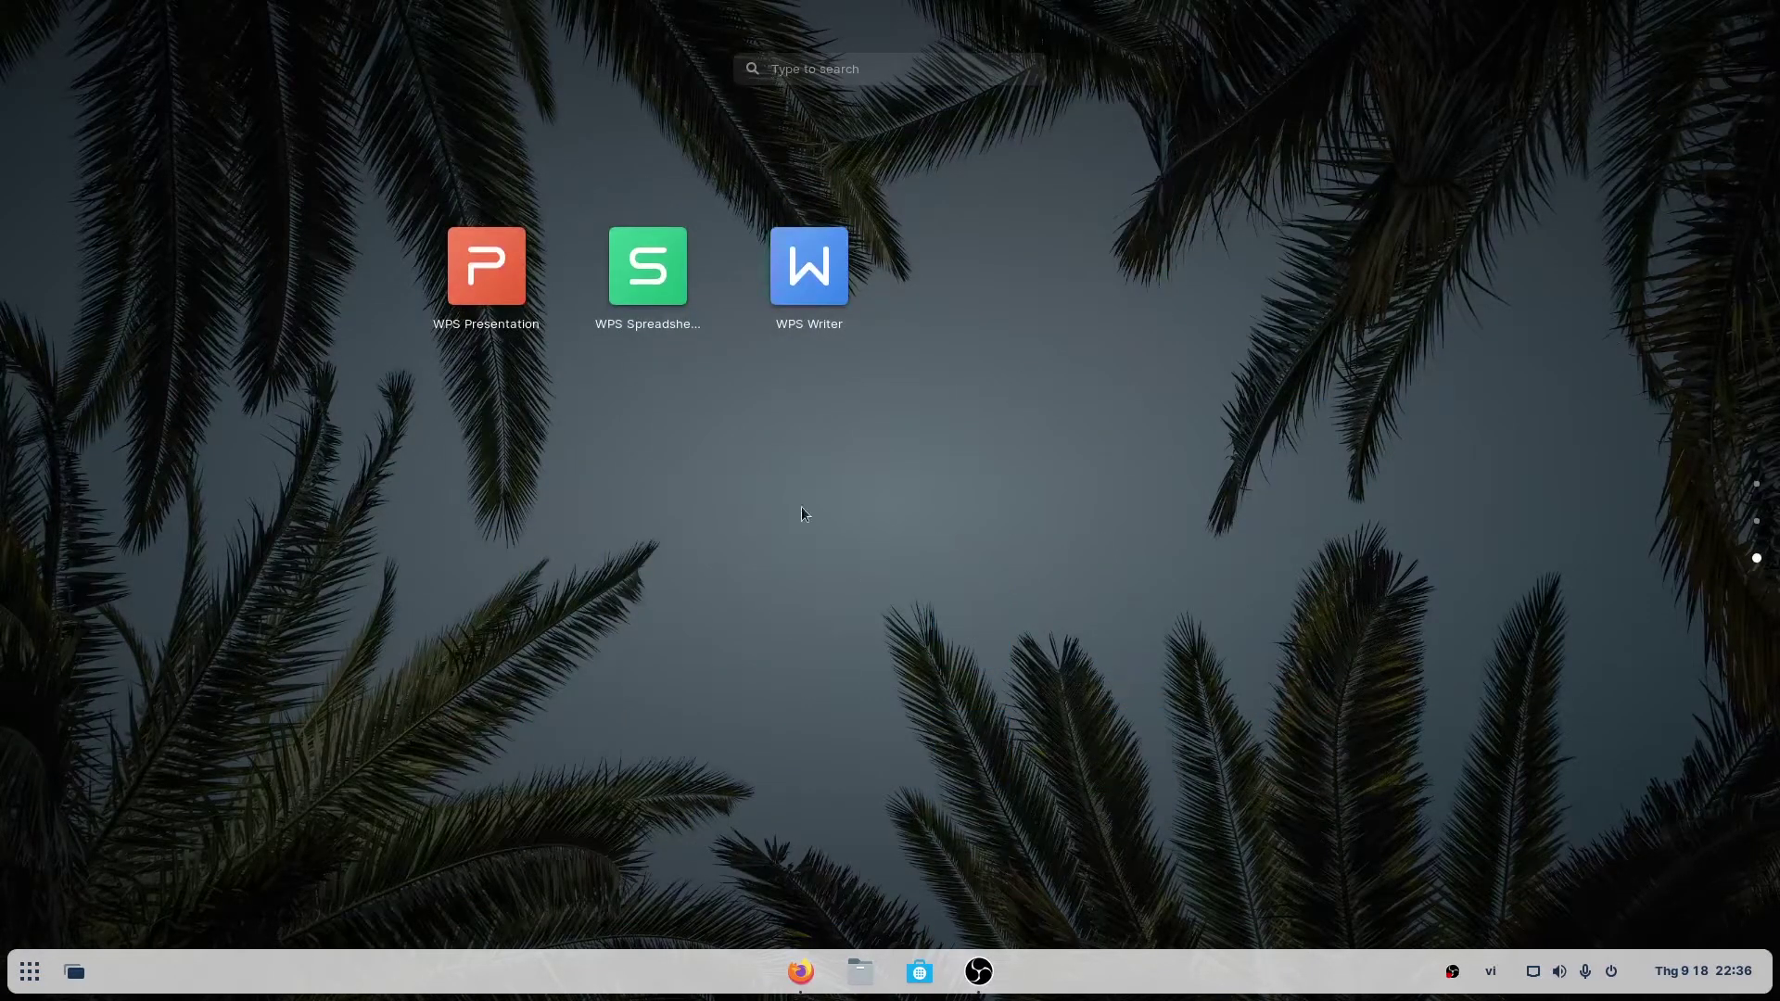
left_click(826, 280)
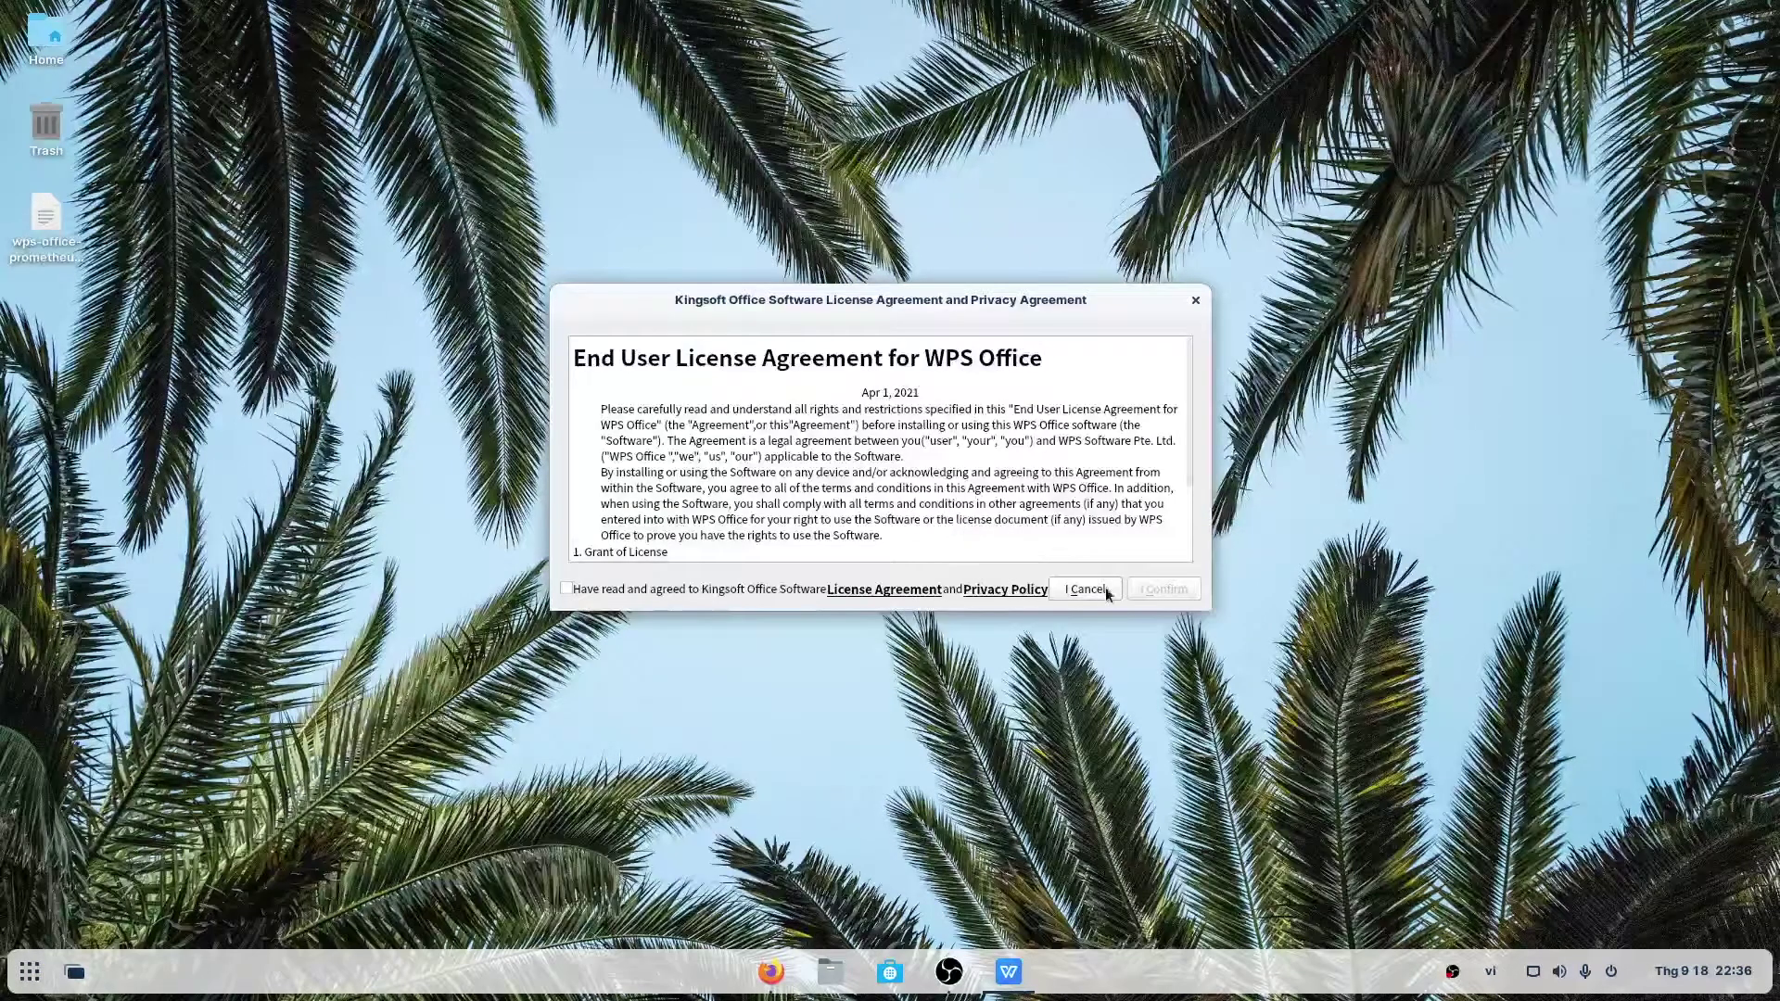
left_click(565, 588)
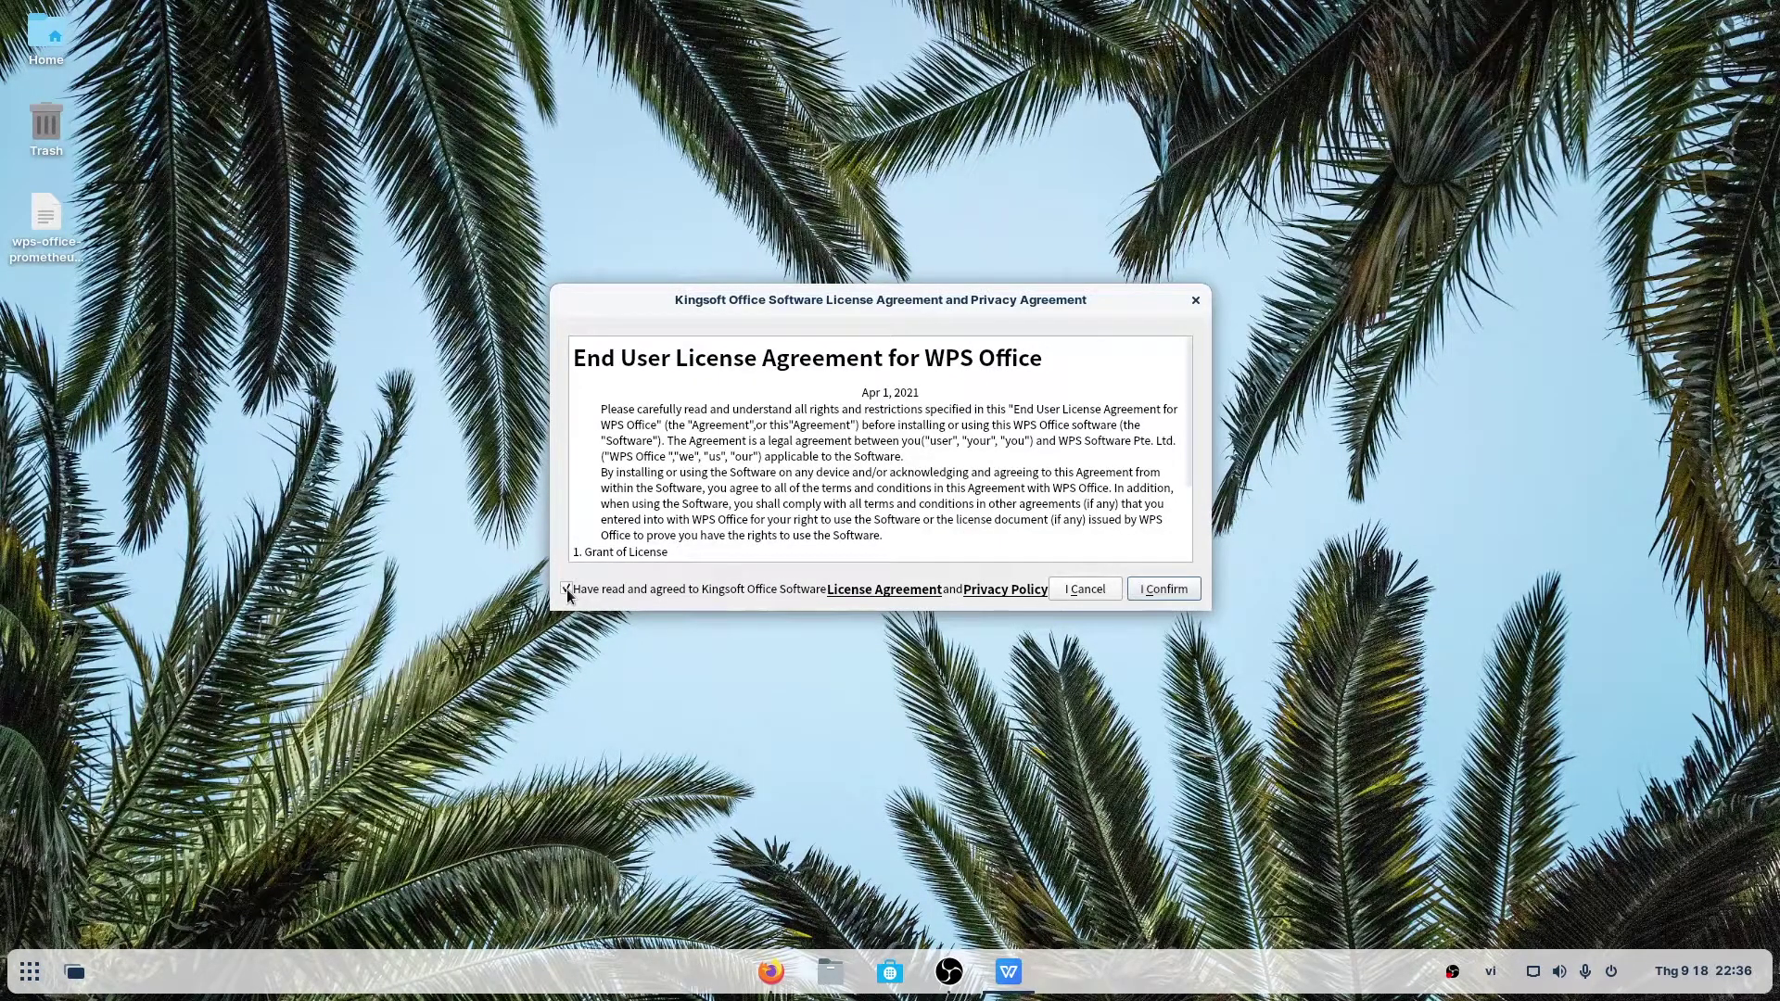
left_click(1148, 590)
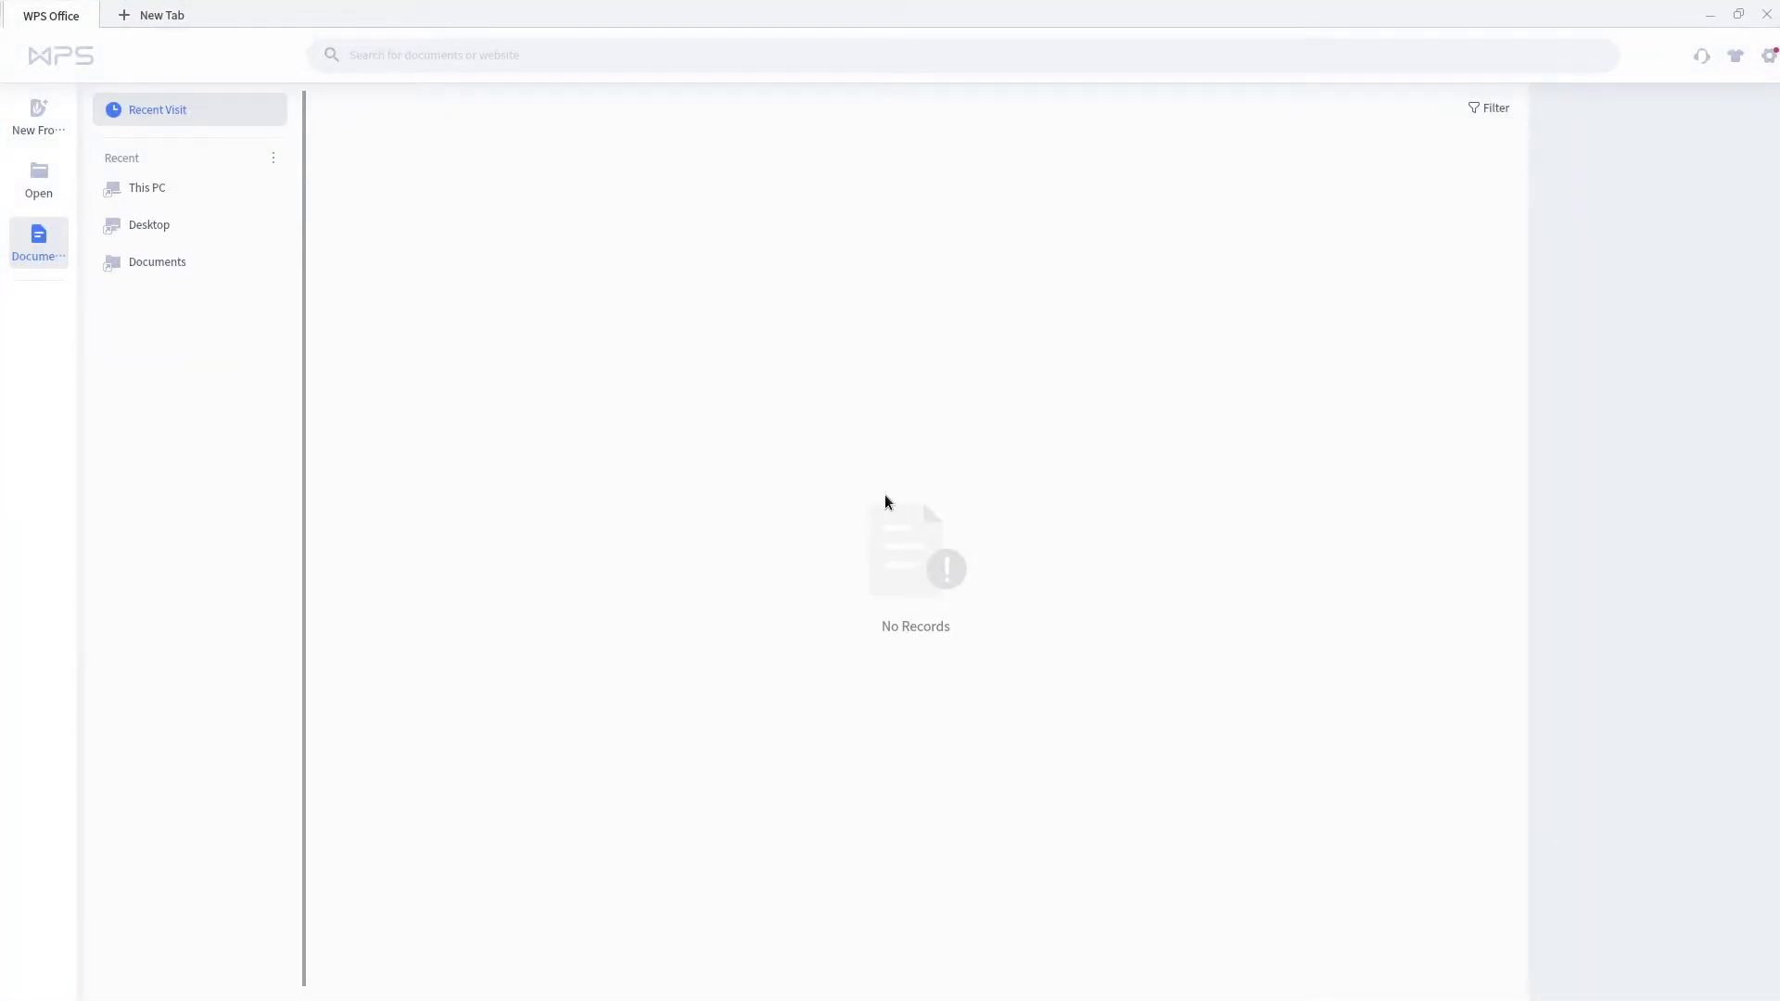
Create an empty Writer document and restore the window to a smaller size
left_click(34, 121)
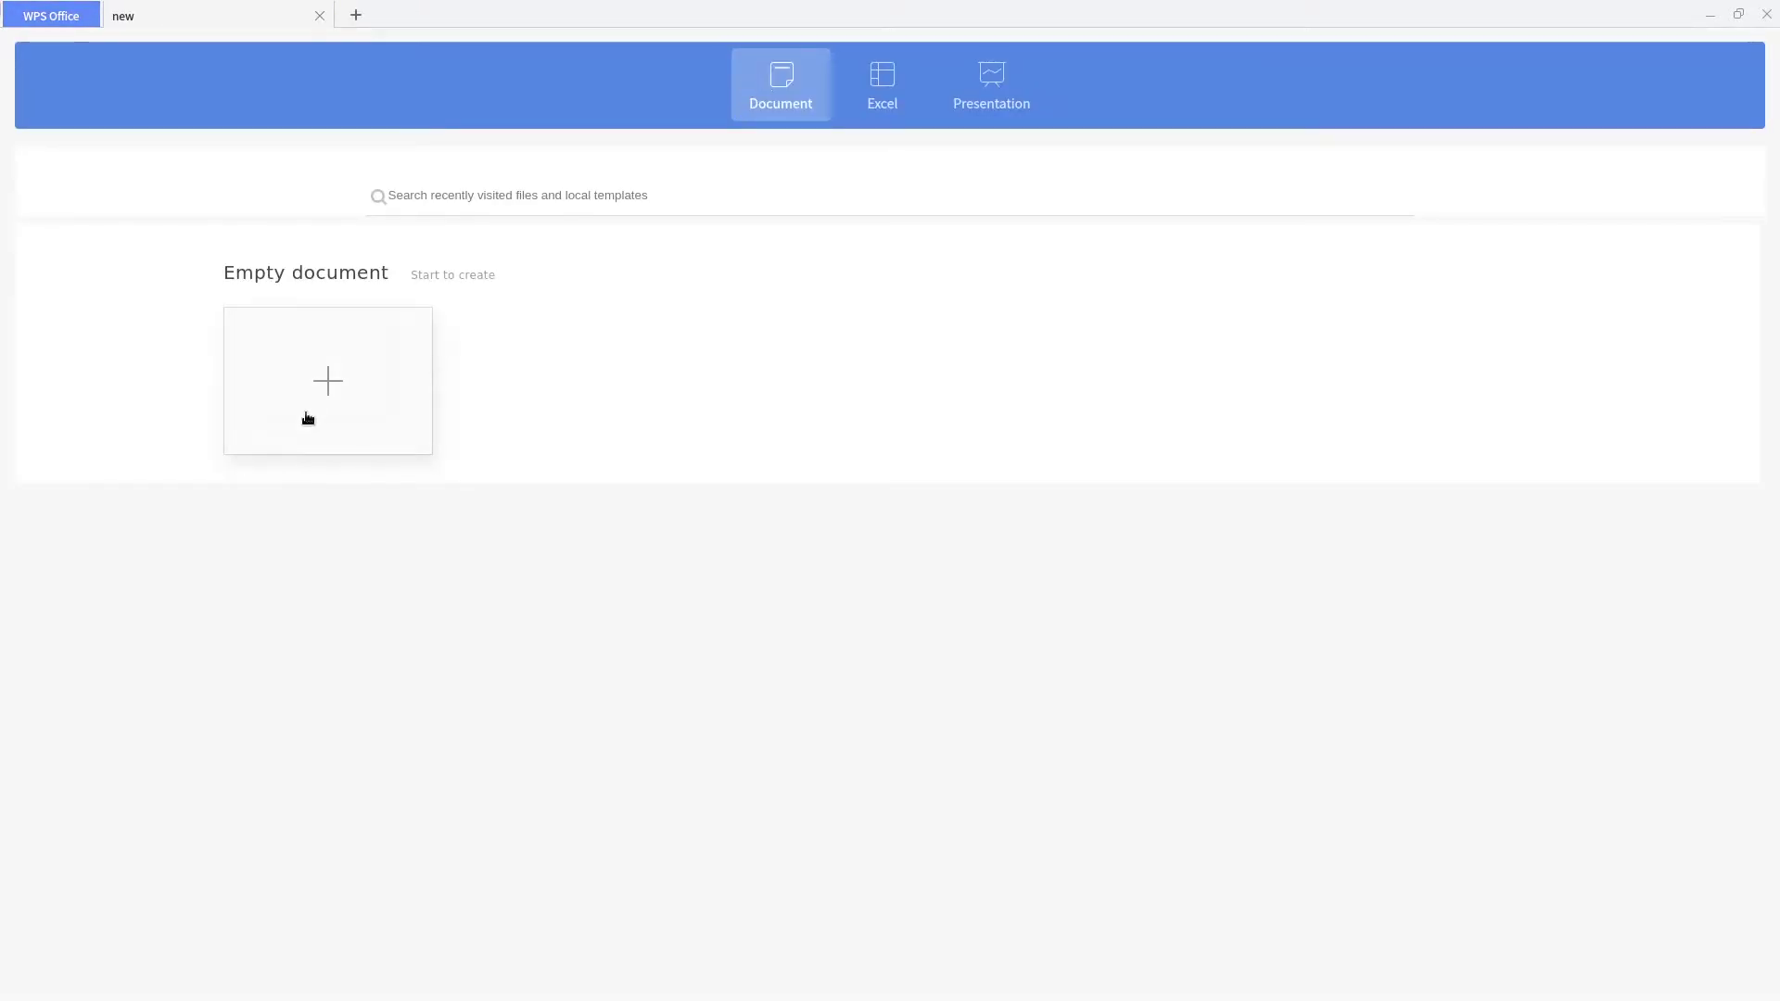
left_click(307, 416)
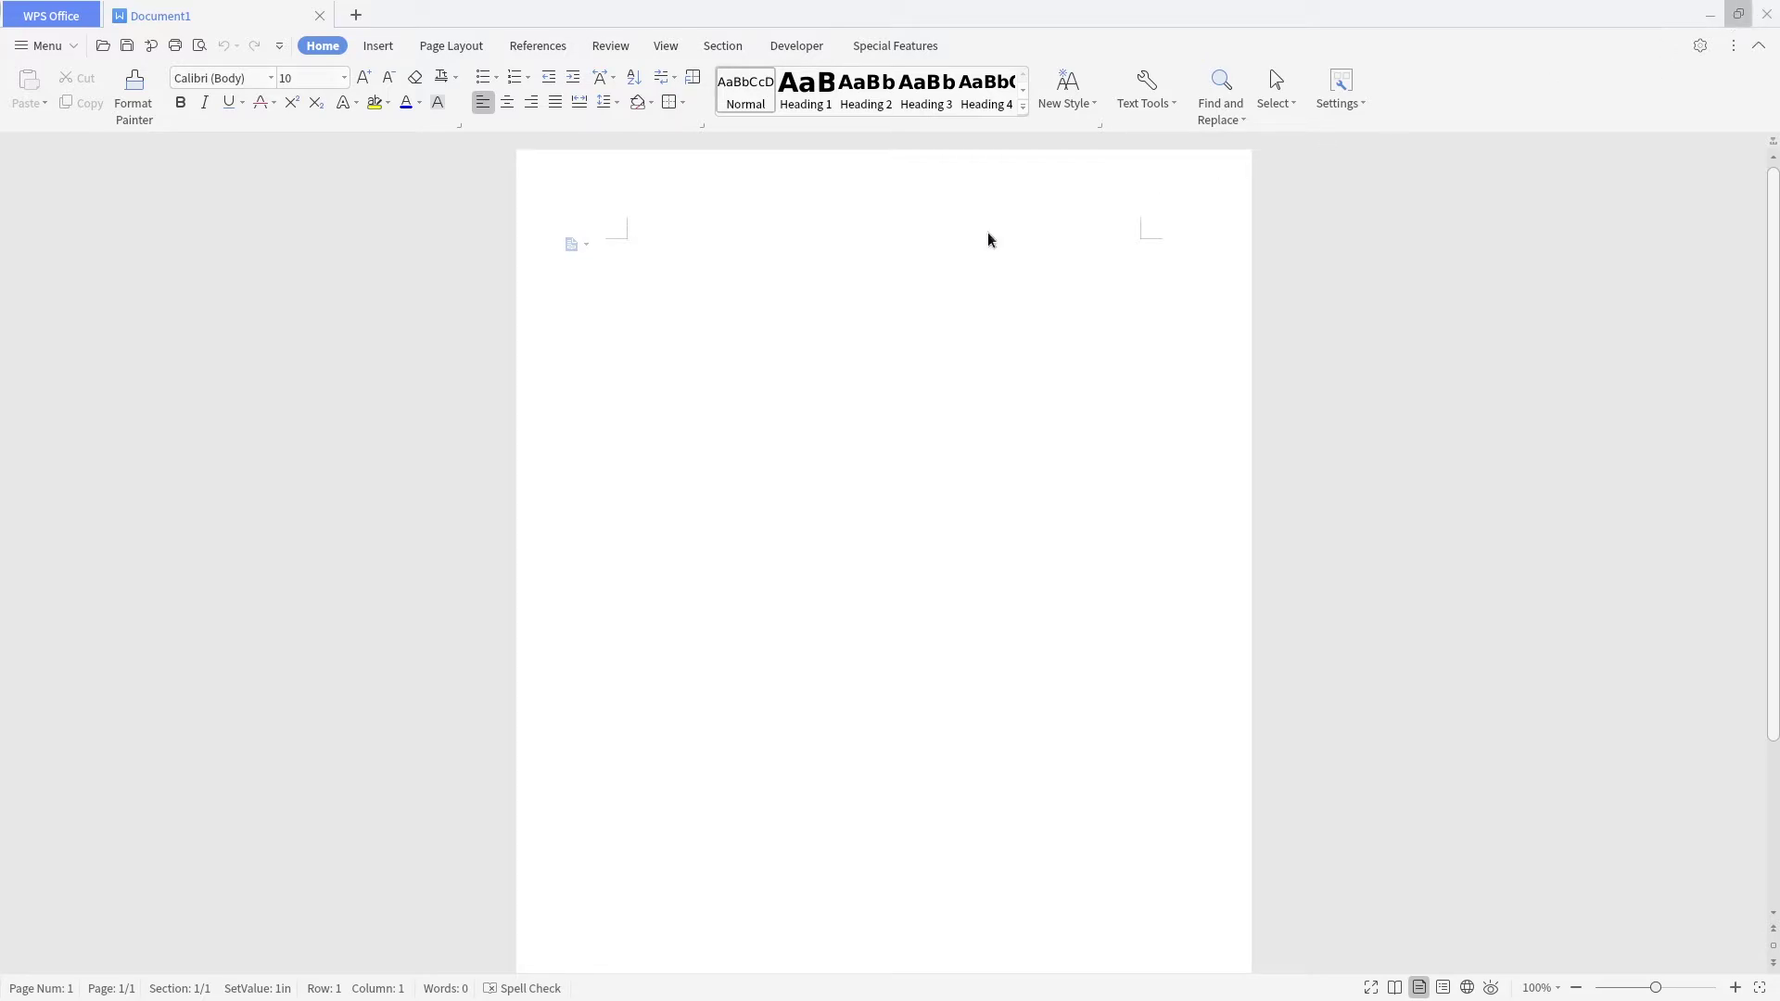
left_click(1739, 14)
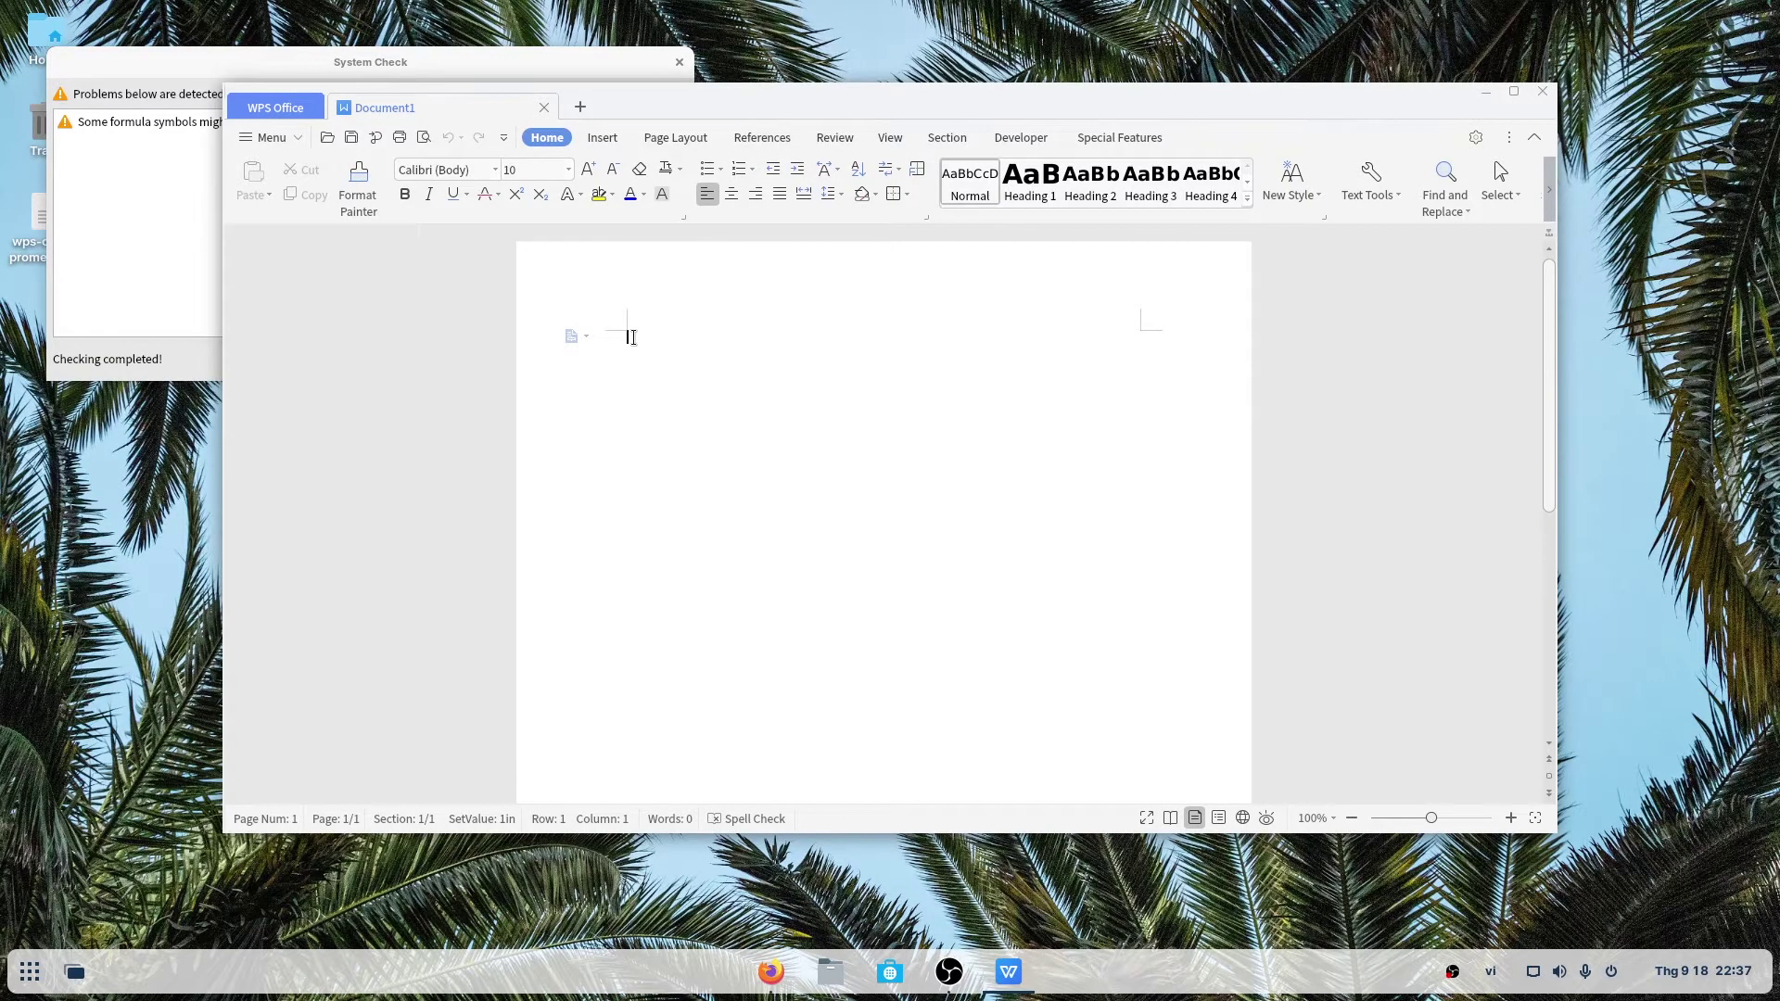
Type and delete test text, dismiss System Check, then close WPS without saving
type("laaDDhfja  j")
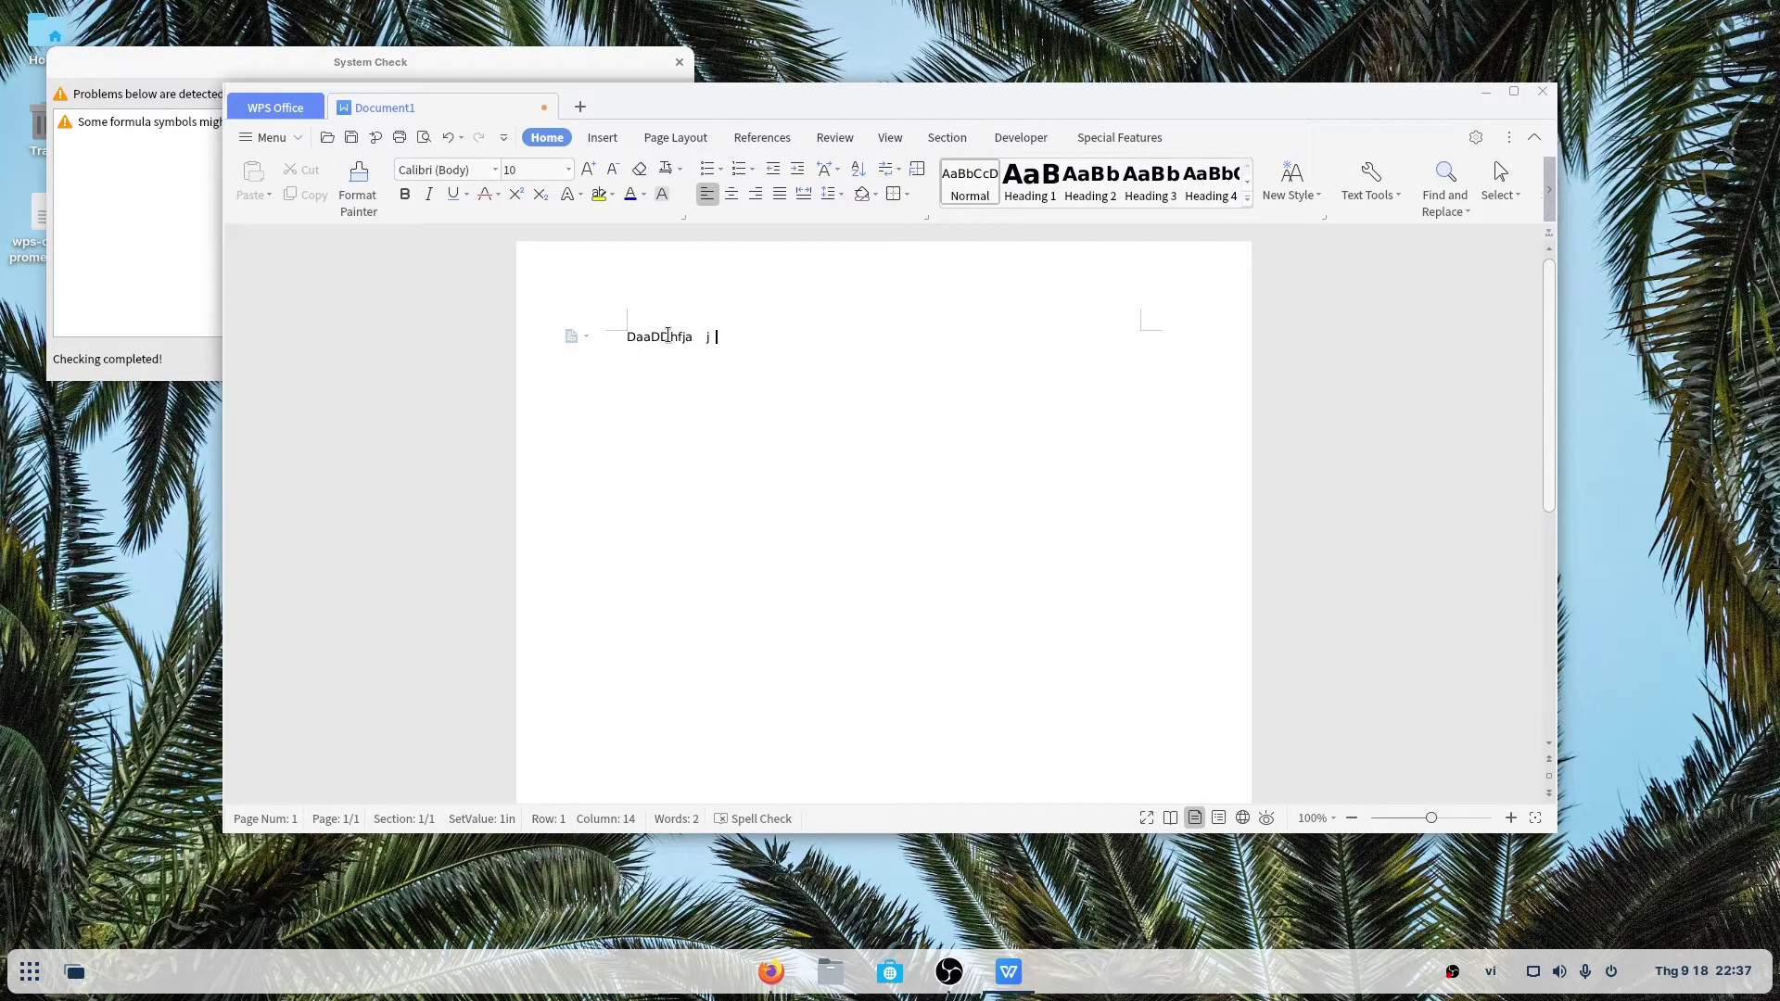
triple_click(667, 335)
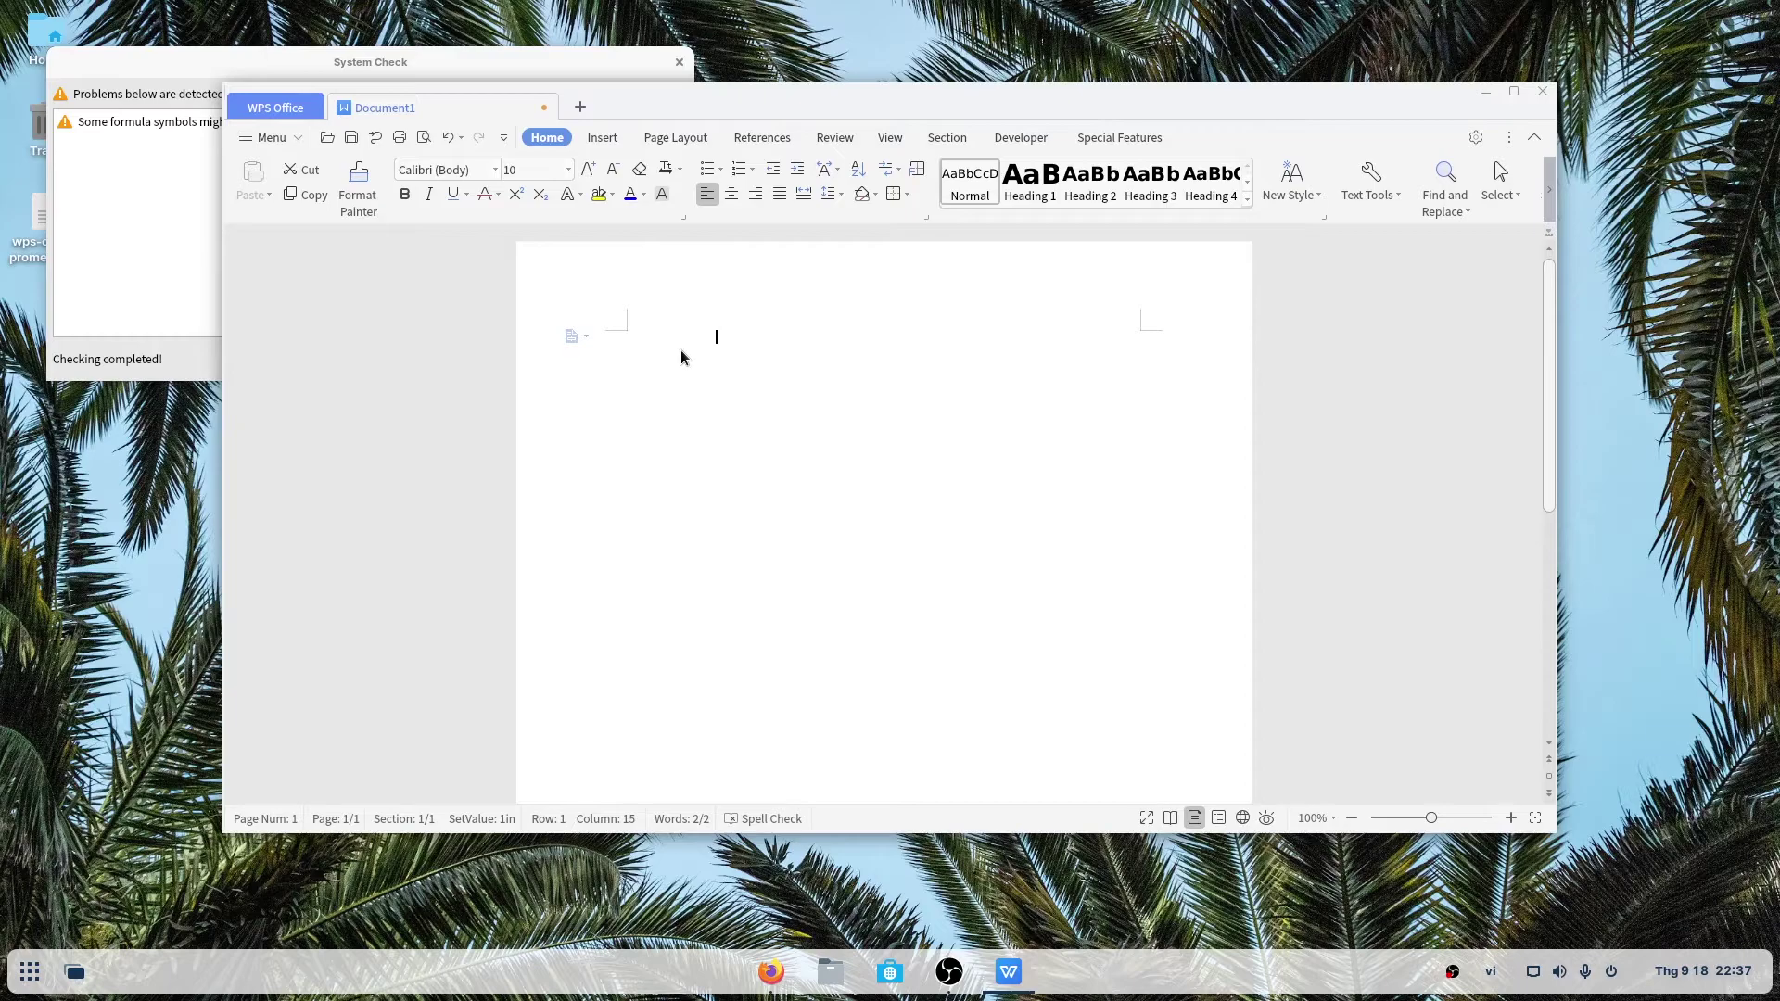
left_click(146, 70)
key("BackSpace")
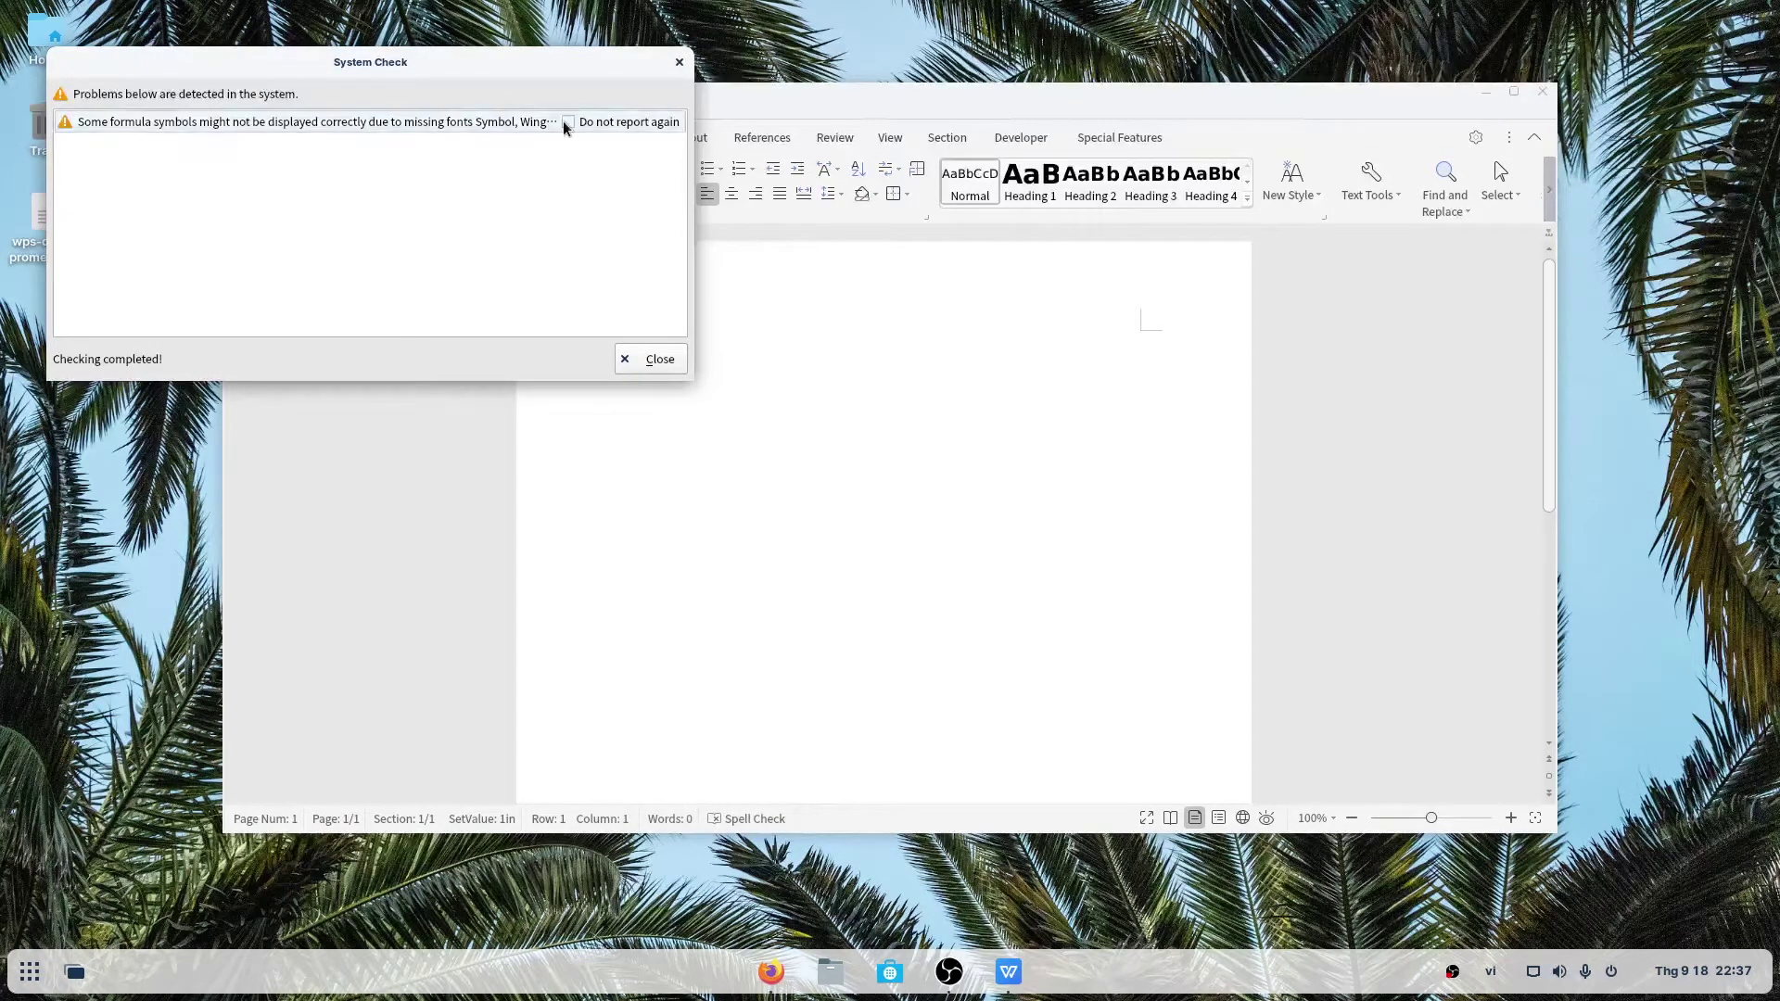
left_click(660, 360)
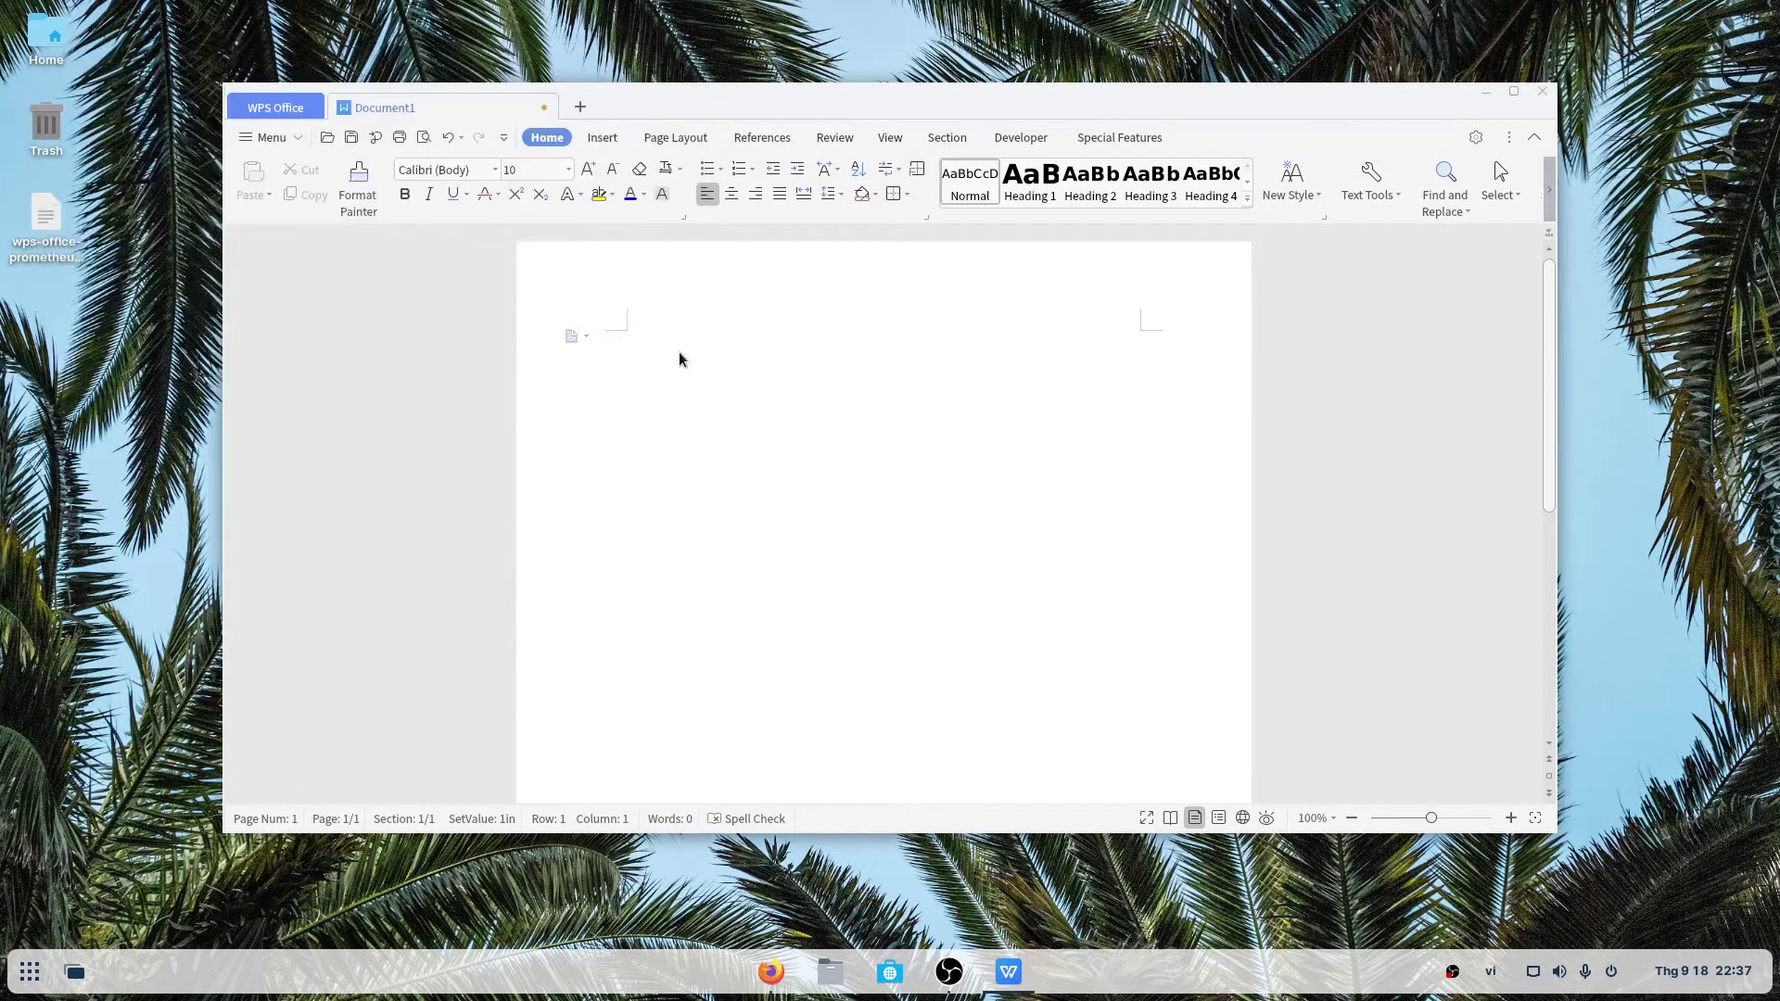
key("ctrl+a")
left_click(630, 336)
left_click(1544, 94)
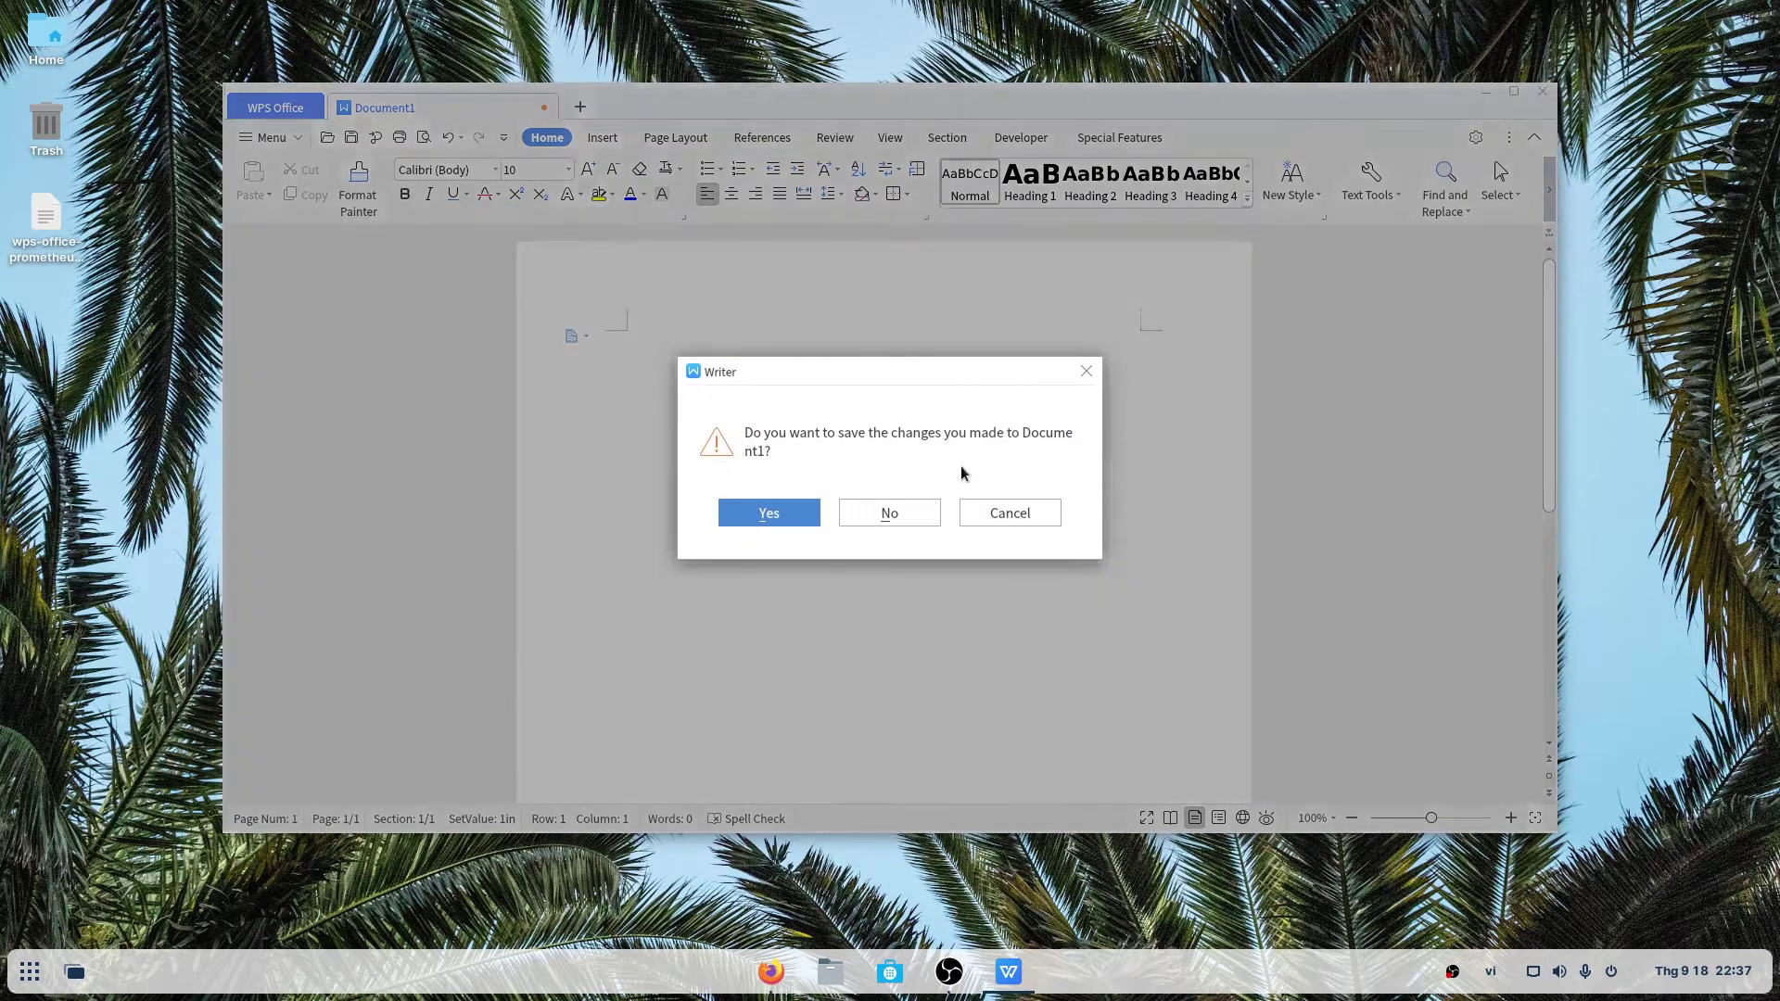
left_click(892, 516)
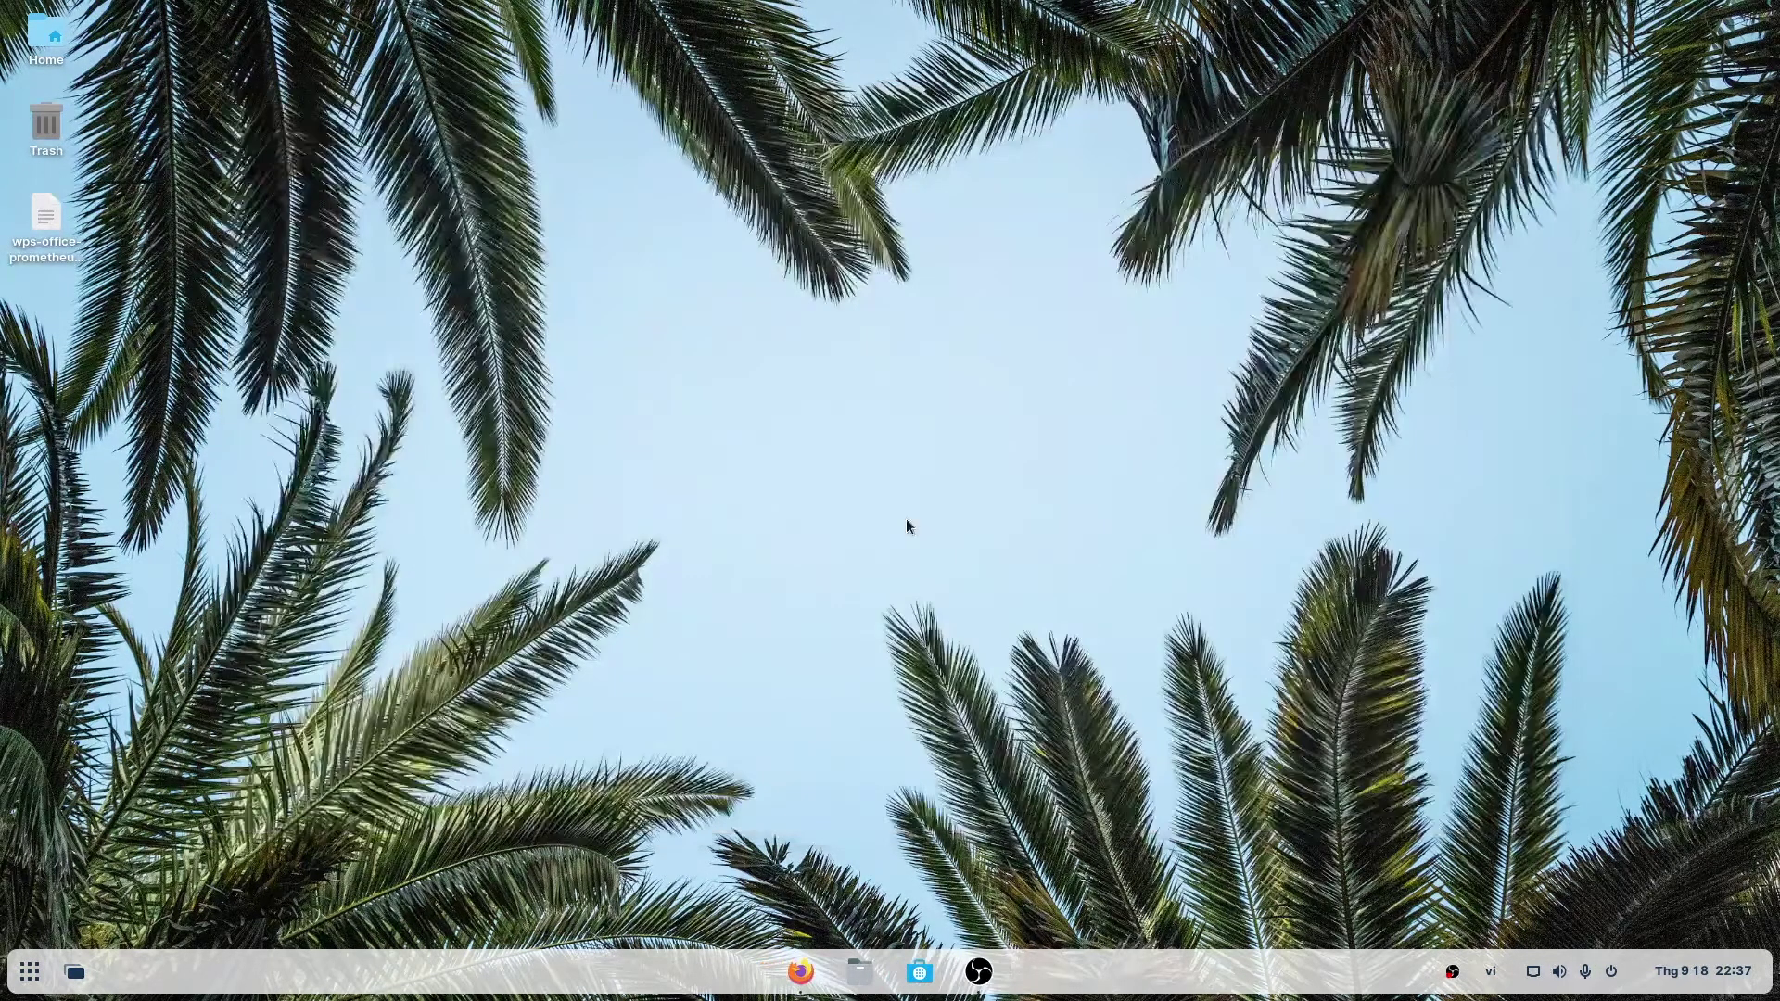
Relaunch WPS from the Show Applications list
left_click(29, 970)
scroll(990, 598, "down", 1)
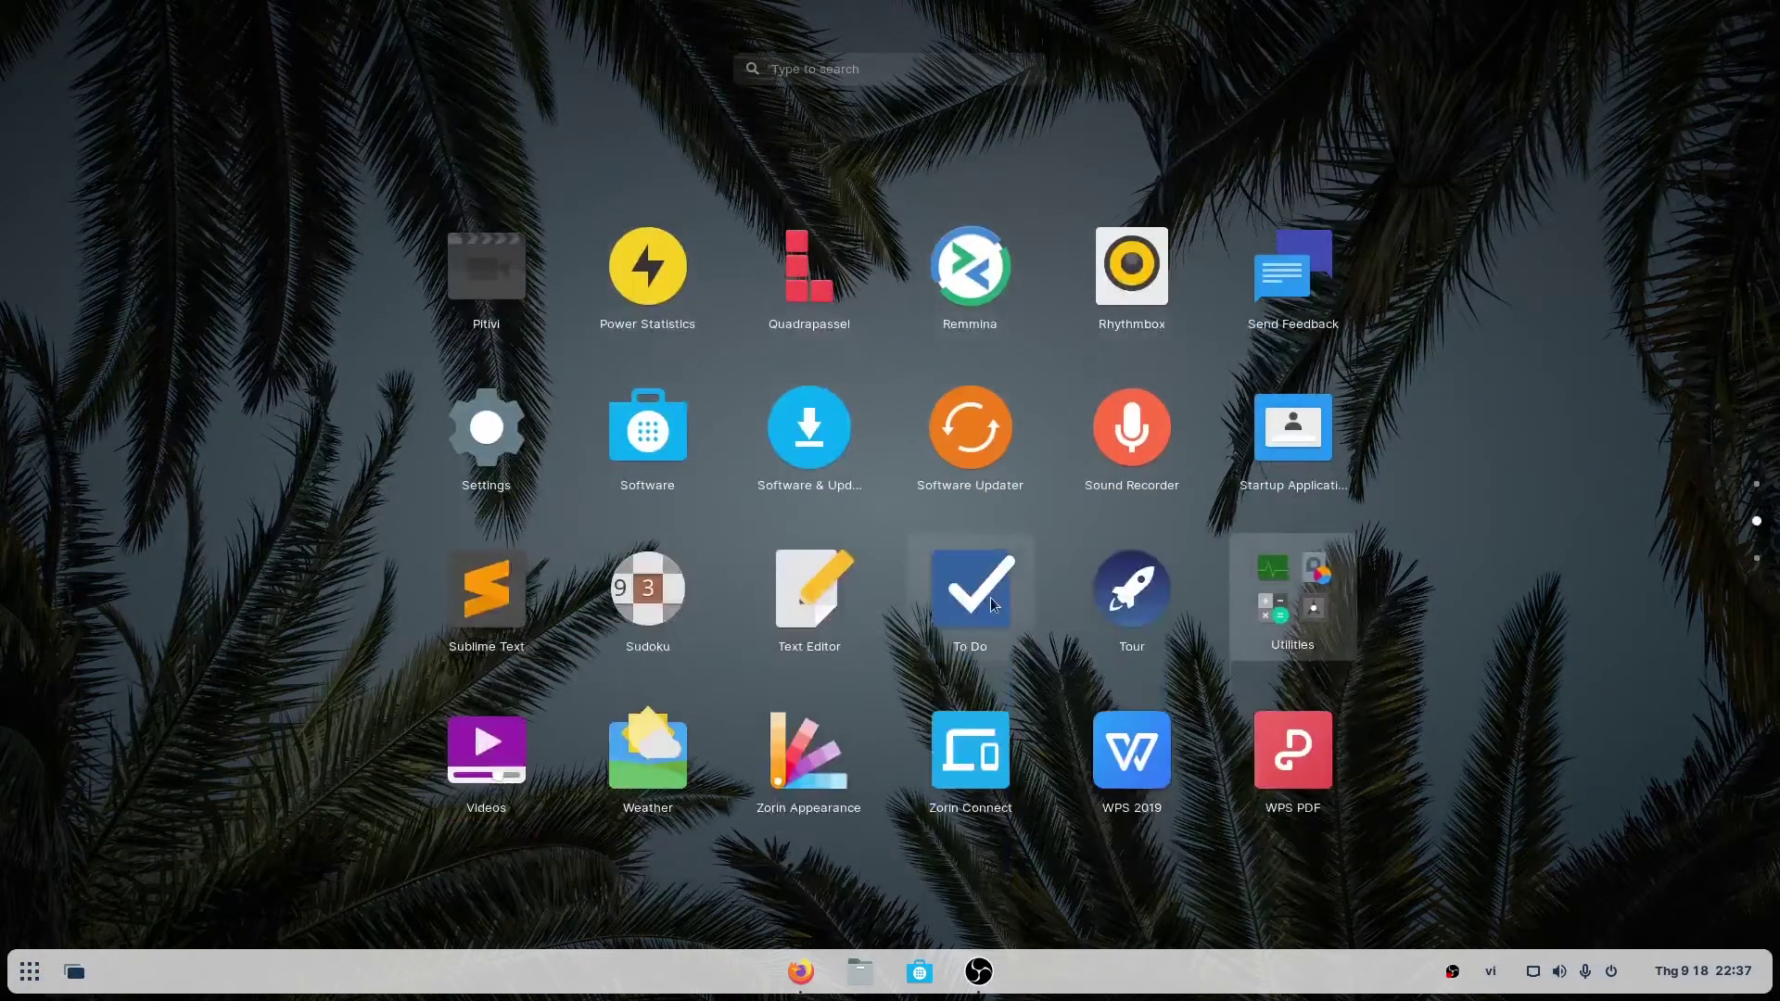
scroll(993, 732, "down", 1)
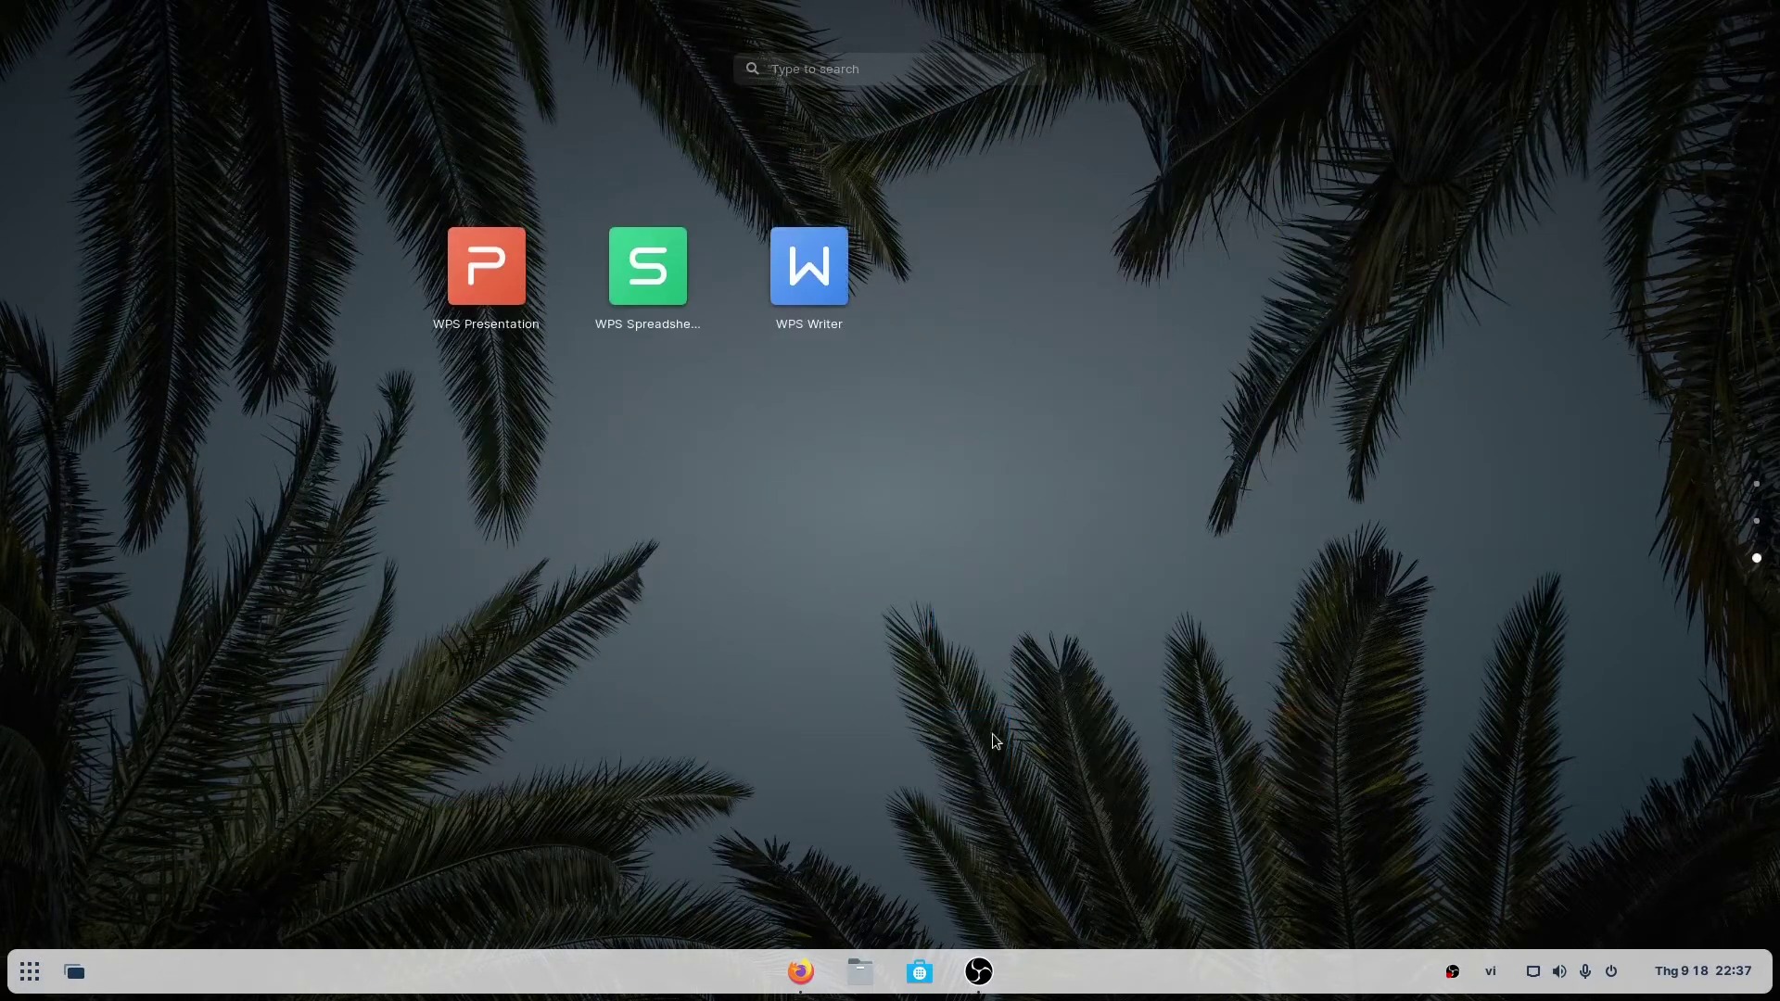
left_click(657, 280)
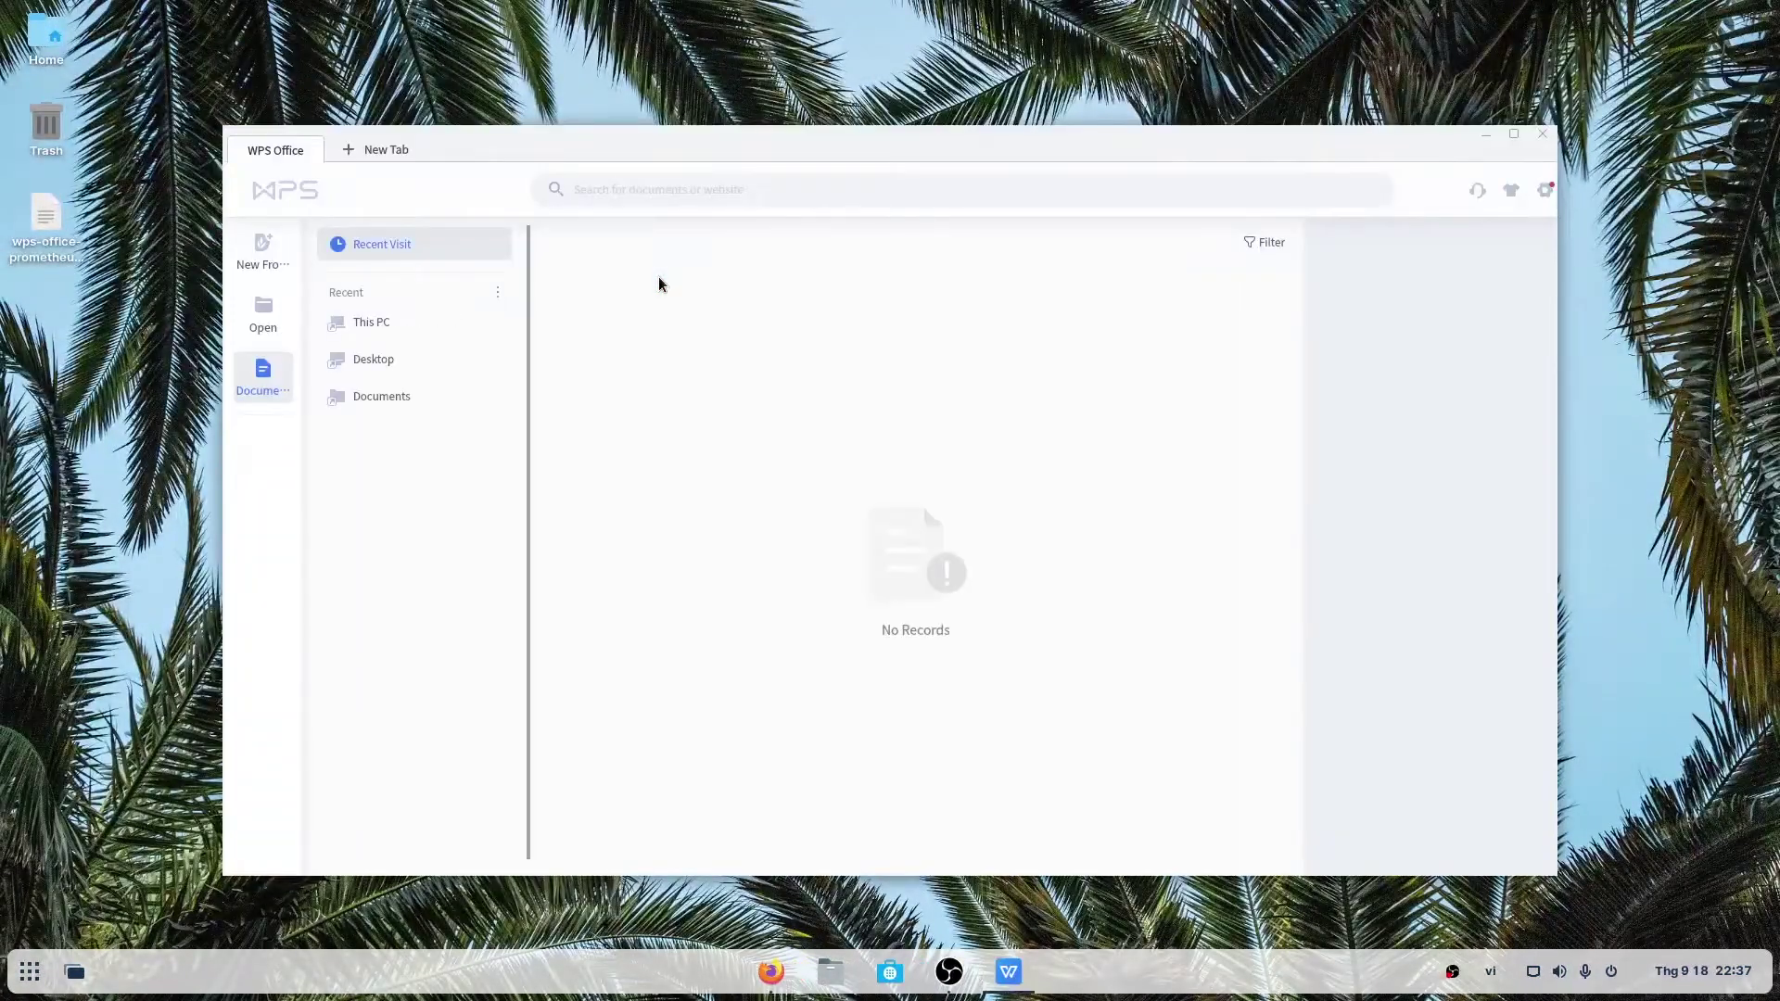
Create a new empty document and close the System Check dialog
left_click(283, 251)
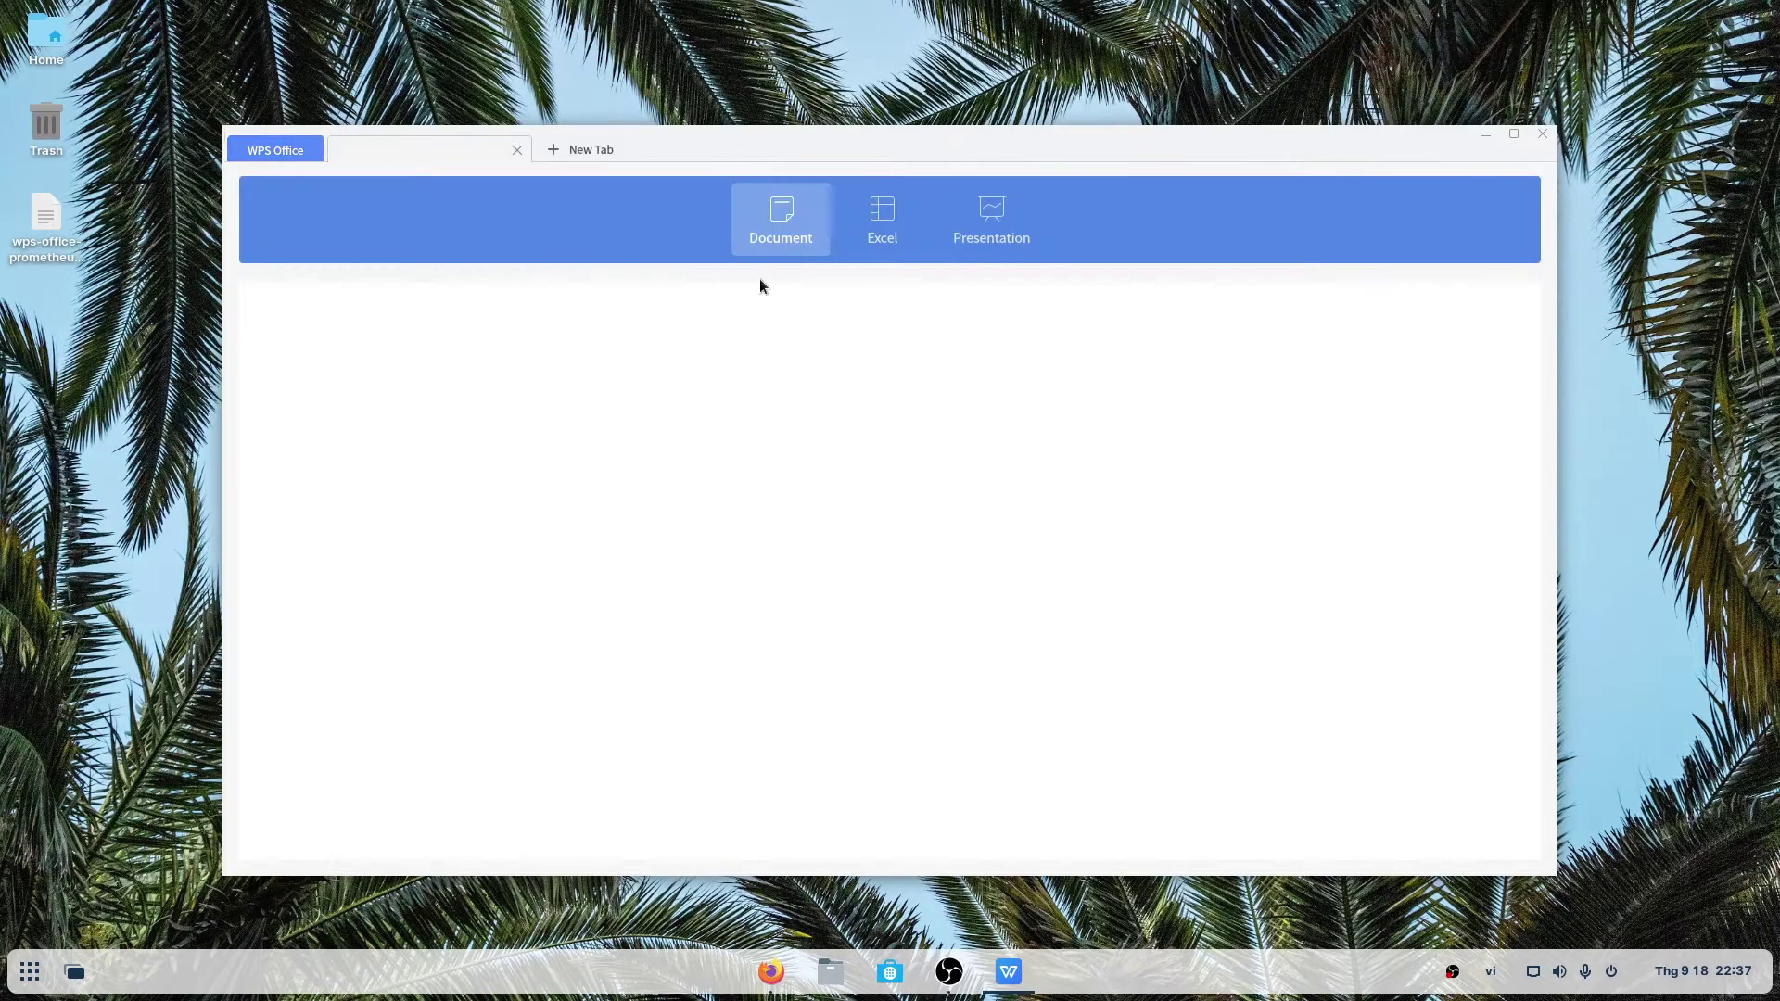
left_click(455, 575)
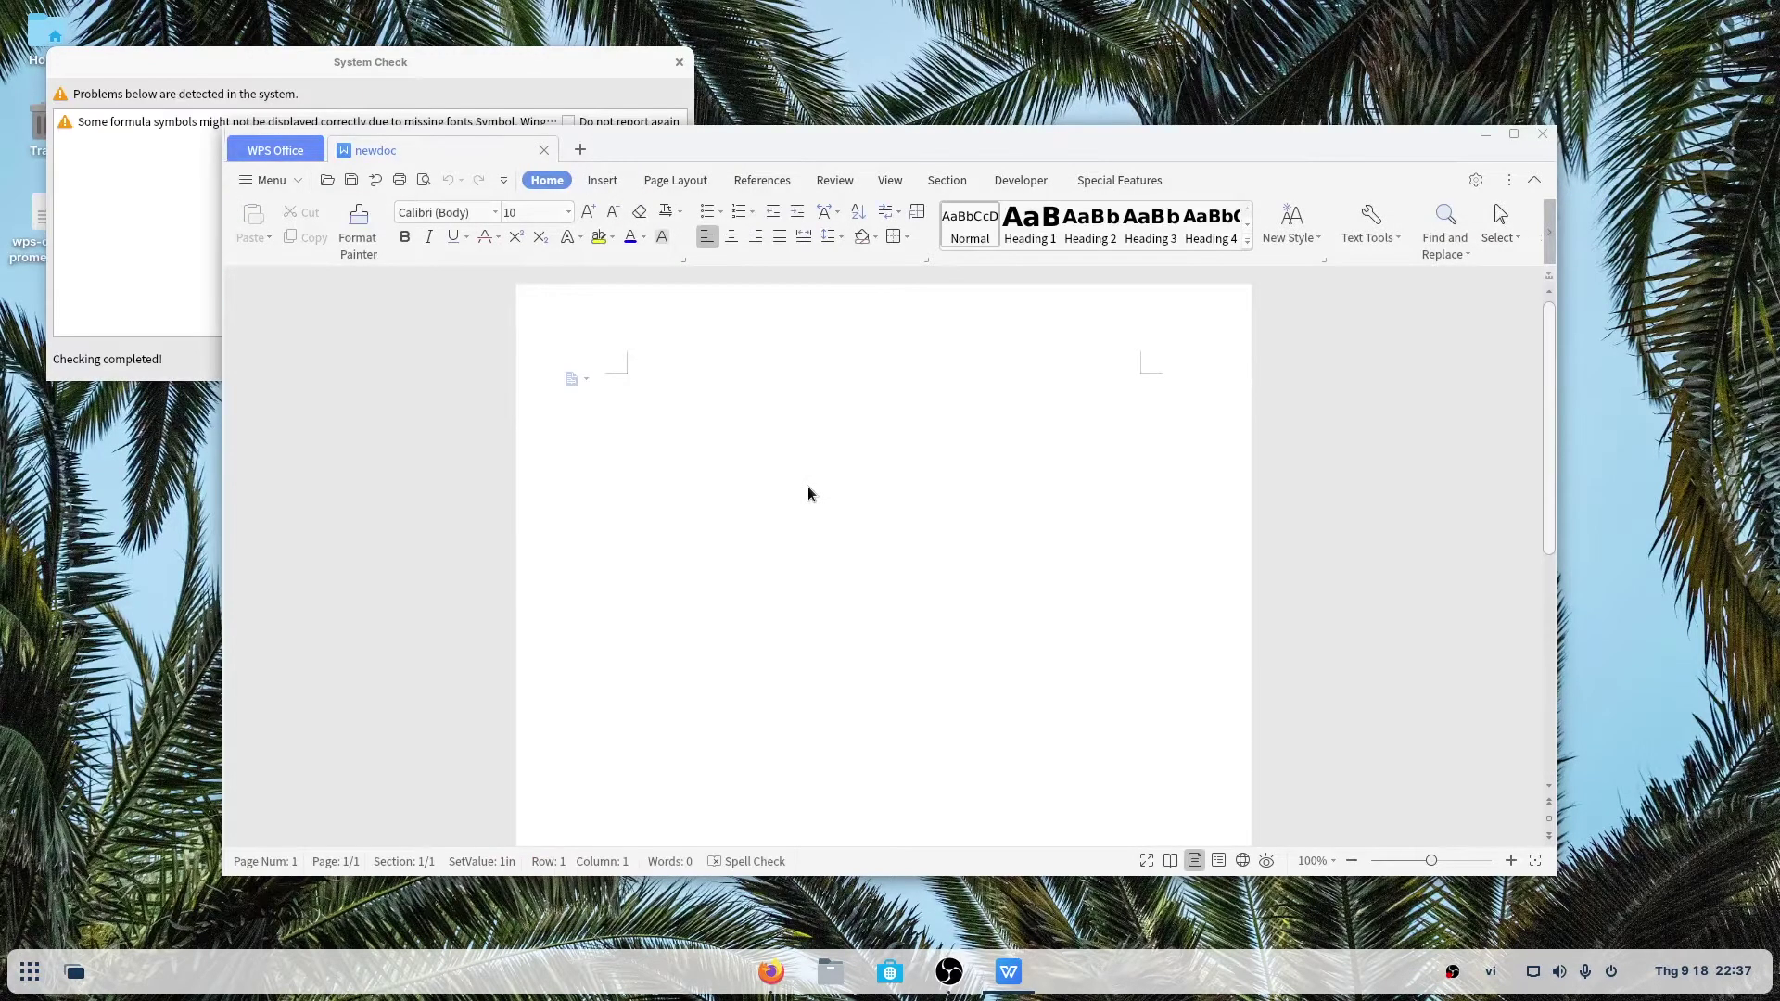
left_click(369, 82)
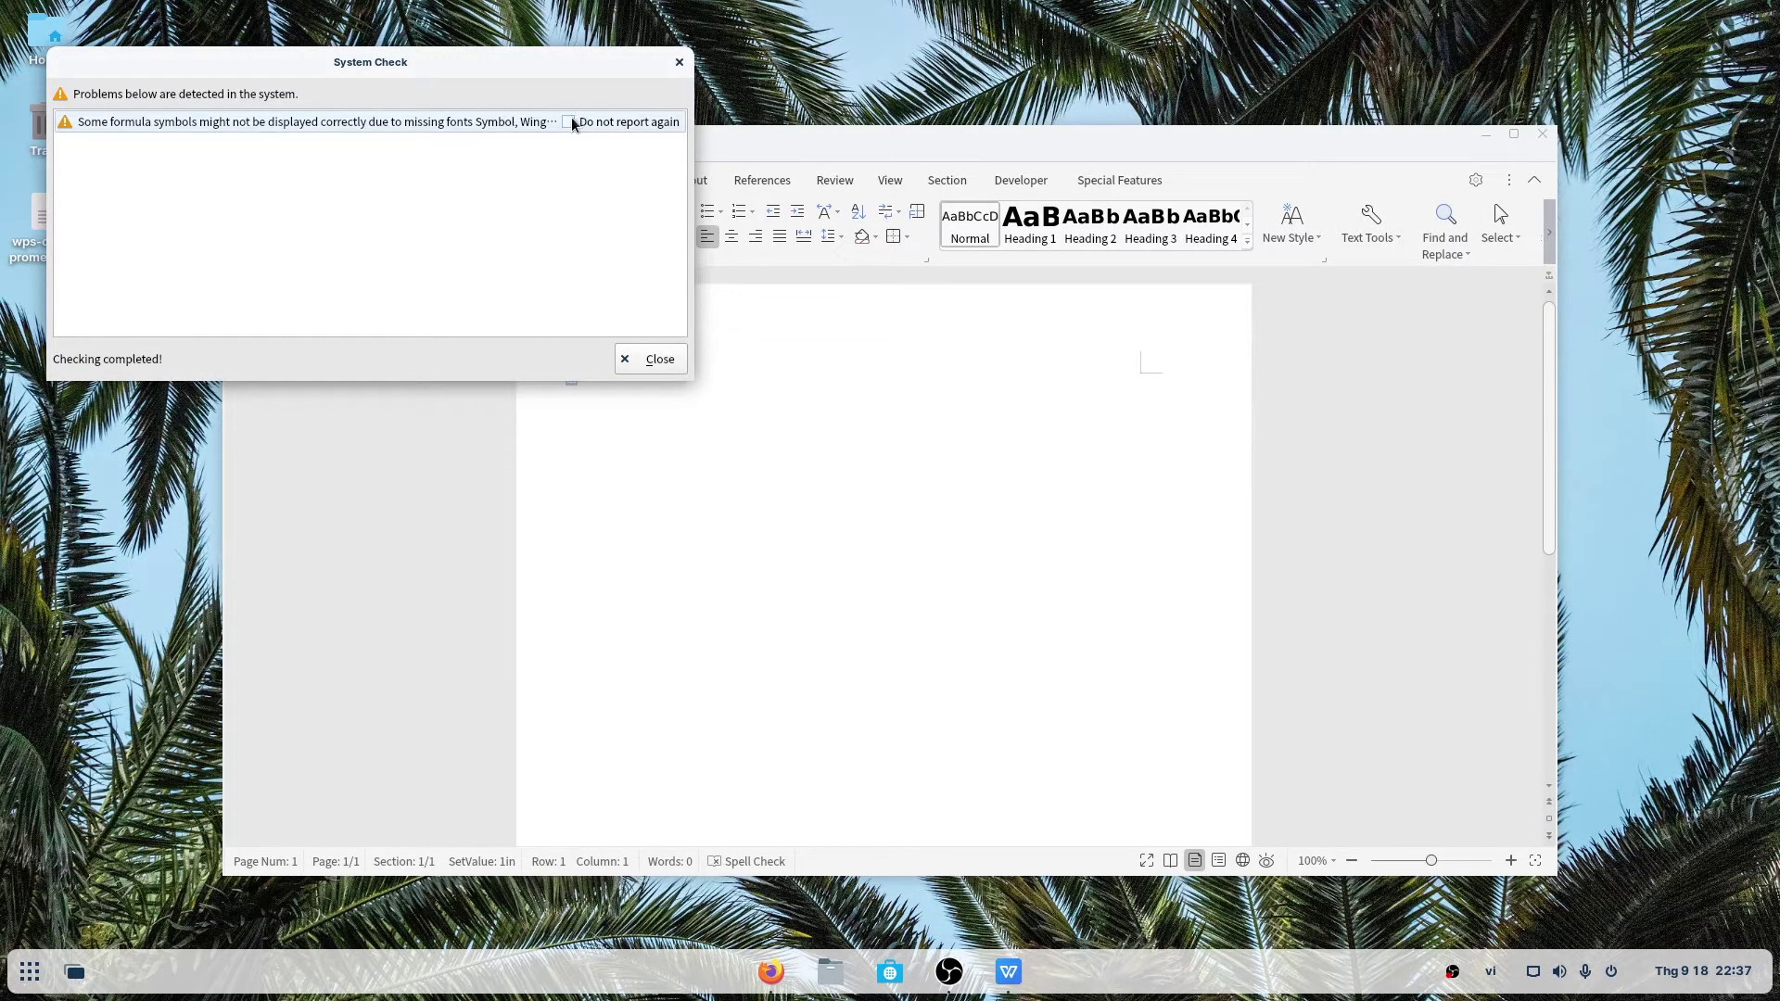
left_click(639, 362)
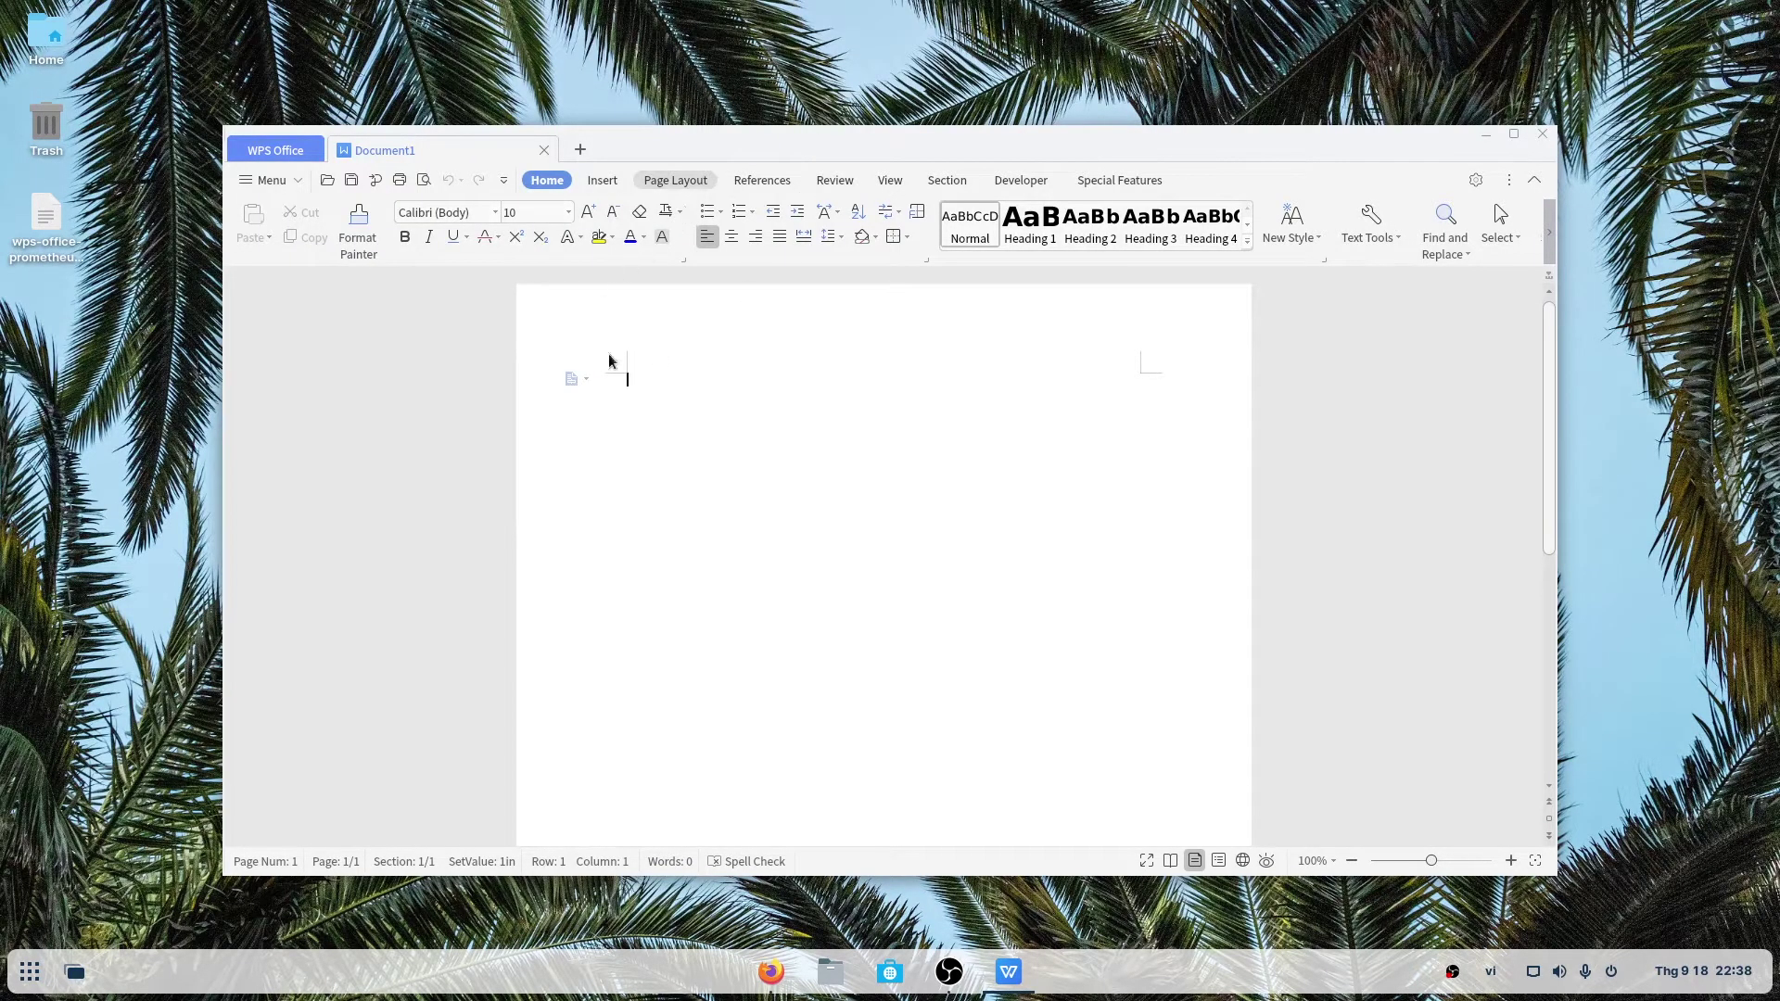